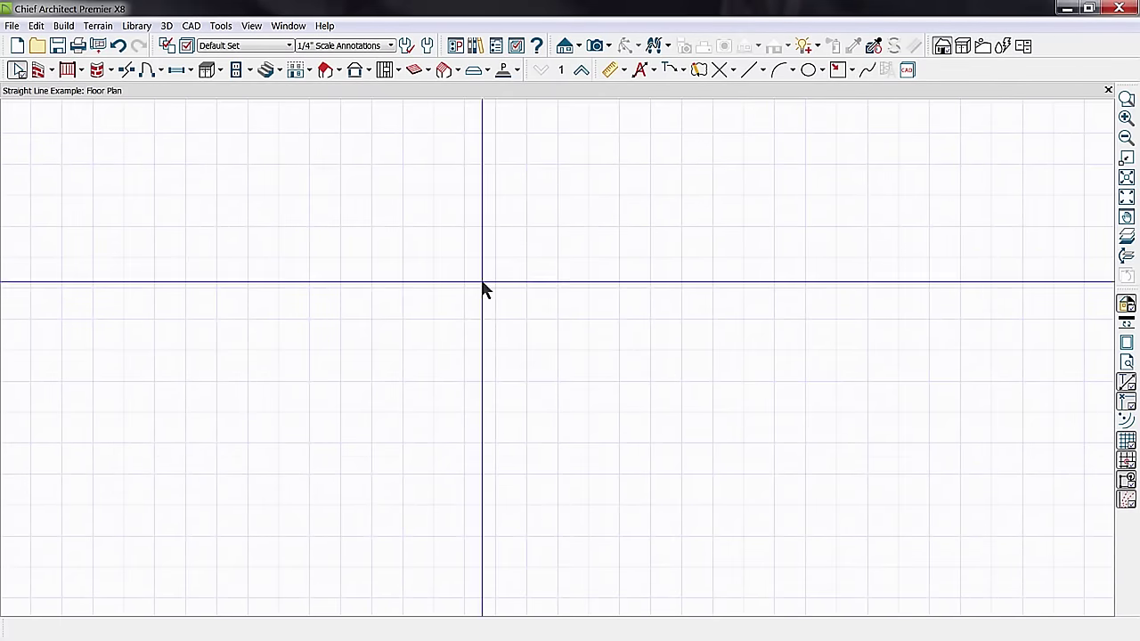
Step: Draw a straight horizontal line across the plan with the CAD Lines tool
{"action": "left_click", "coordinate": [192, 26]}
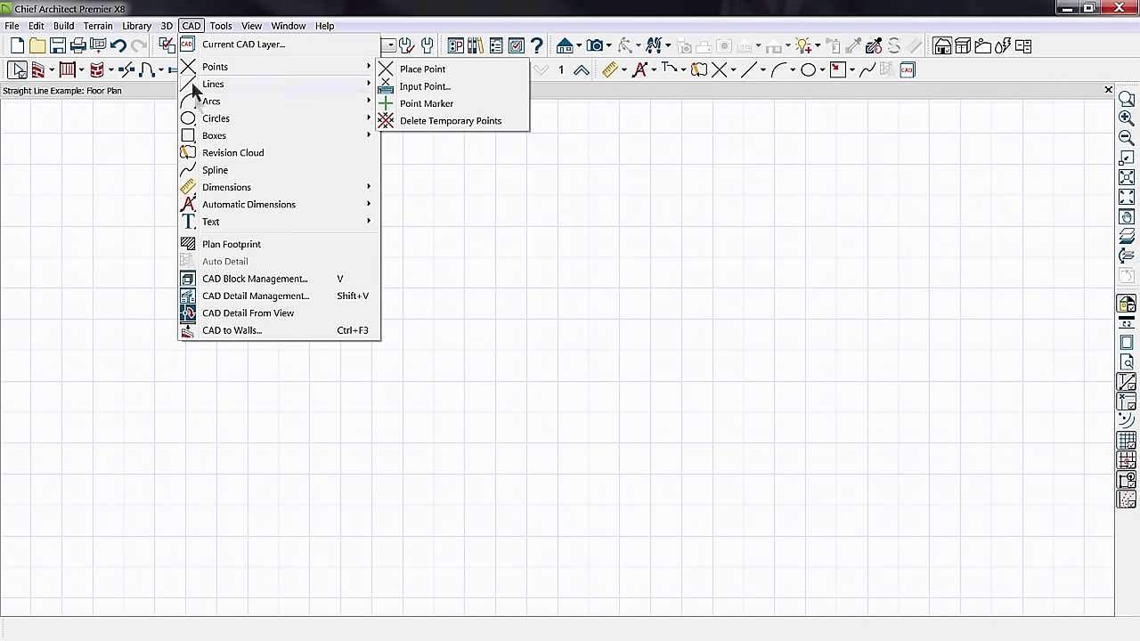
{"action": "left_click", "coordinate": [212, 167]}
{"action": "left_click_drag", "start_coordinate": [271, 340], "coordinate": [875, 340]}
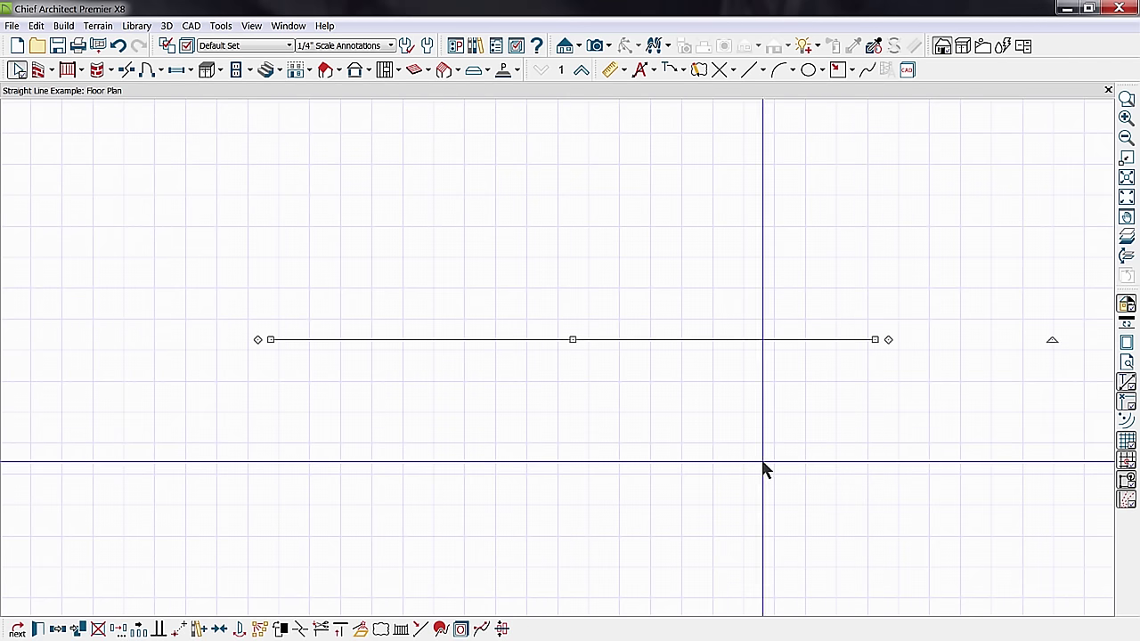
Step: Break the line at two points, bending it upward near the left end
{"action": "left_click", "coordinate": [301, 629]}
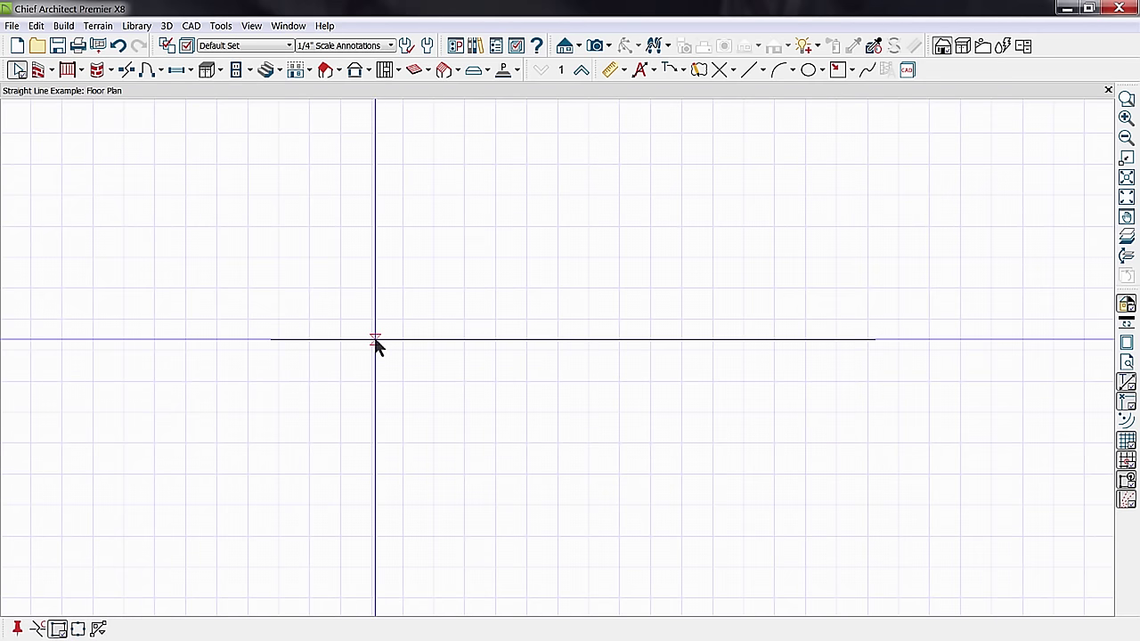
{"action": "left_click", "coordinate": [375, 339]}
{"action": "left_click_drag", "start_coordinate": [375, 339], "coordinate": [430, 316]}
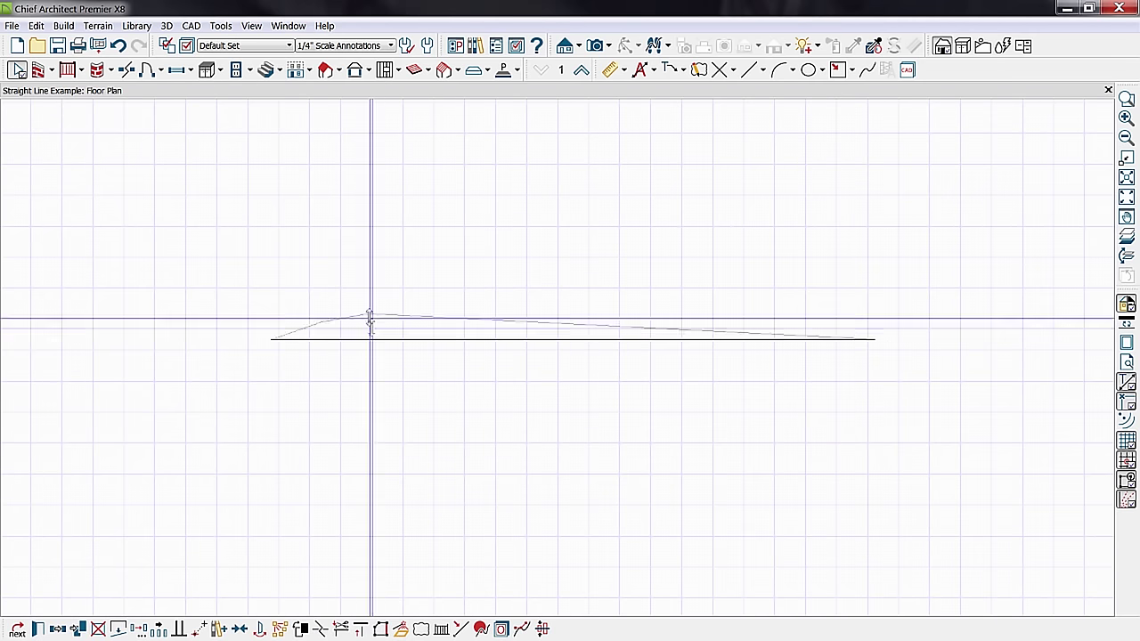
{"action": "key", "text": "3"}
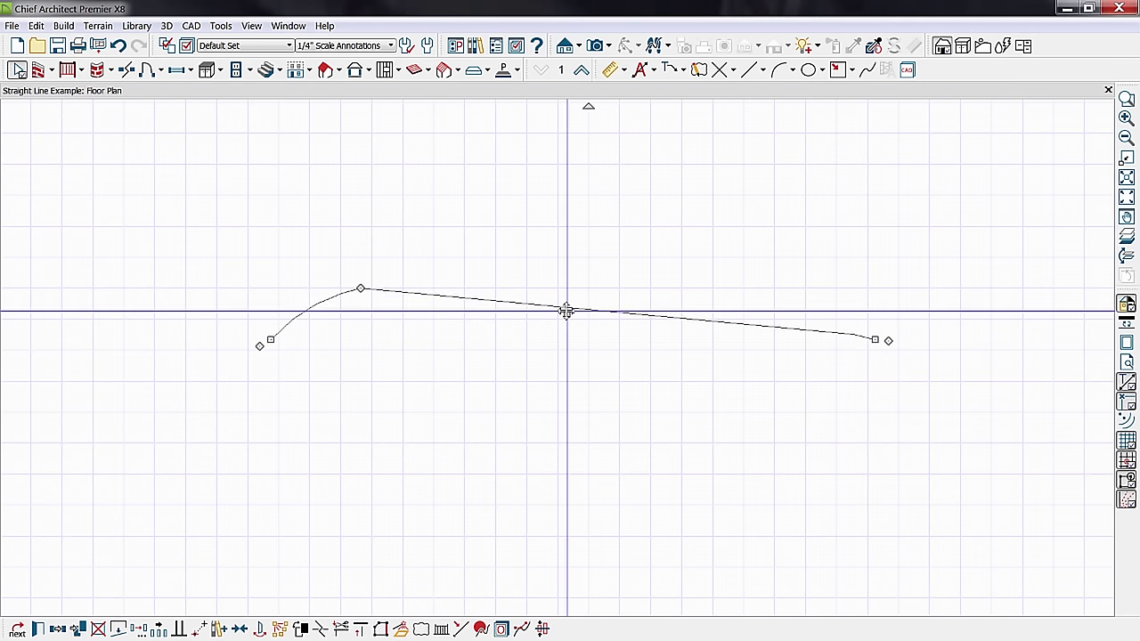
{"action": "left_click", "coordinate": [551, 308]}
{"action": "left_click_drag", "start_coordinate": [554, 309], "coordinate": [547, 340]}
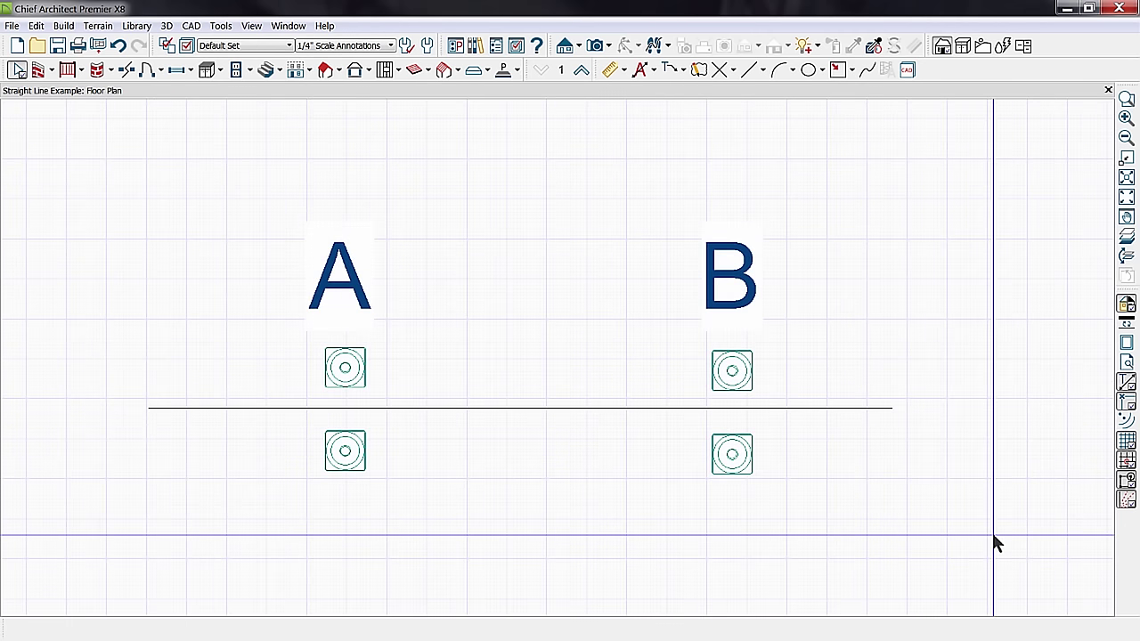
Step: Convert the straight line between A and B into a Walkthrough Path via Convert Polyline
{"action": "left_click", "coordinate": [589, 410]}
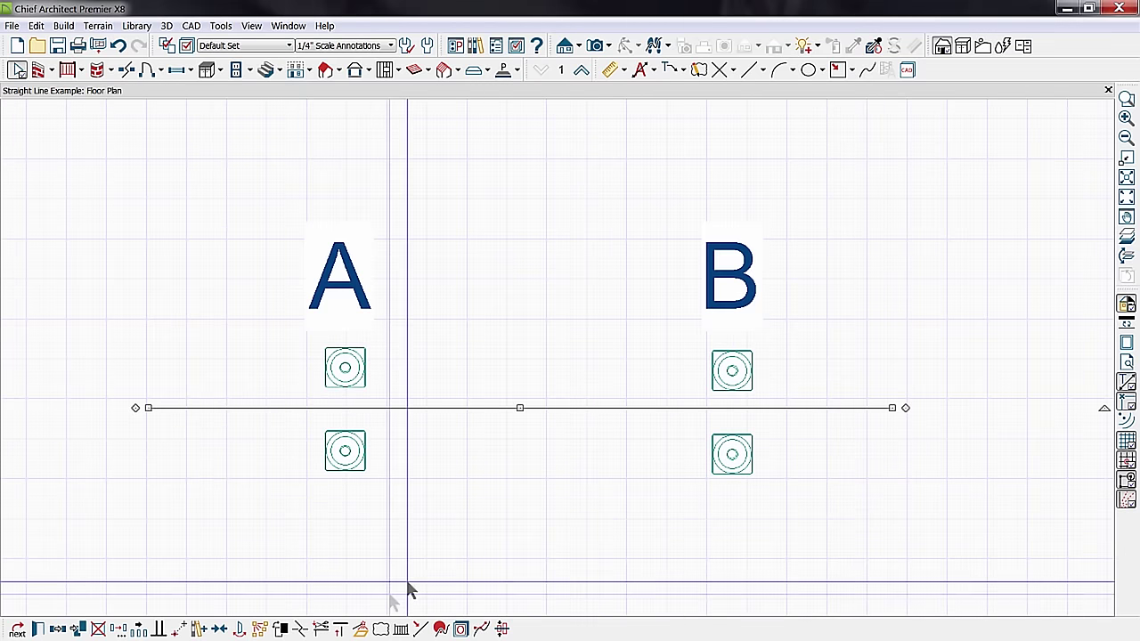
{"action": "left_click", "coordinate": [361, 628]}
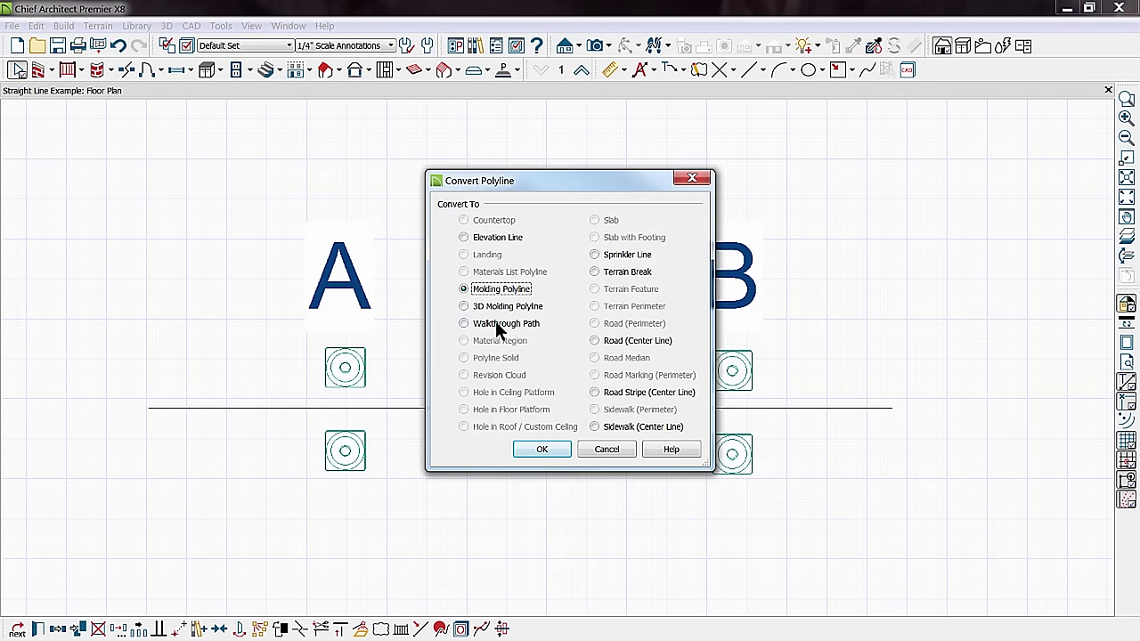
{"action": "left_click", "coordinate": [497, 328]}
{"action": "left_click", "coordinate": [526, 445]}
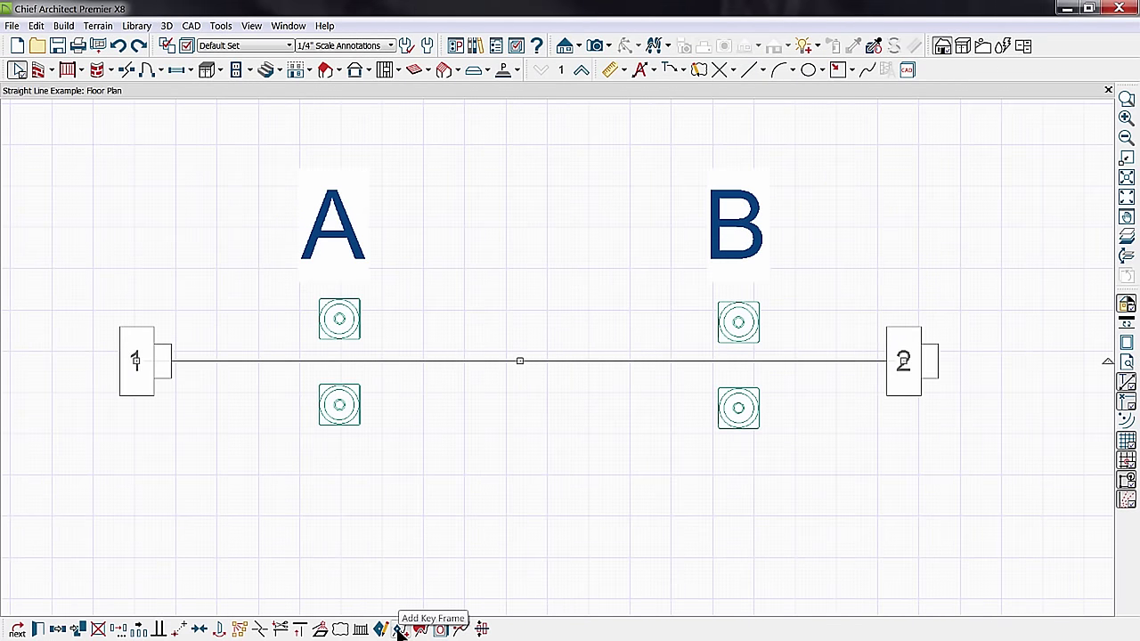
Step: Add key frames left and right of the path's centre, then drag key frame 3 further right
{"action": "left_click", "coordinate": [398, 630]}
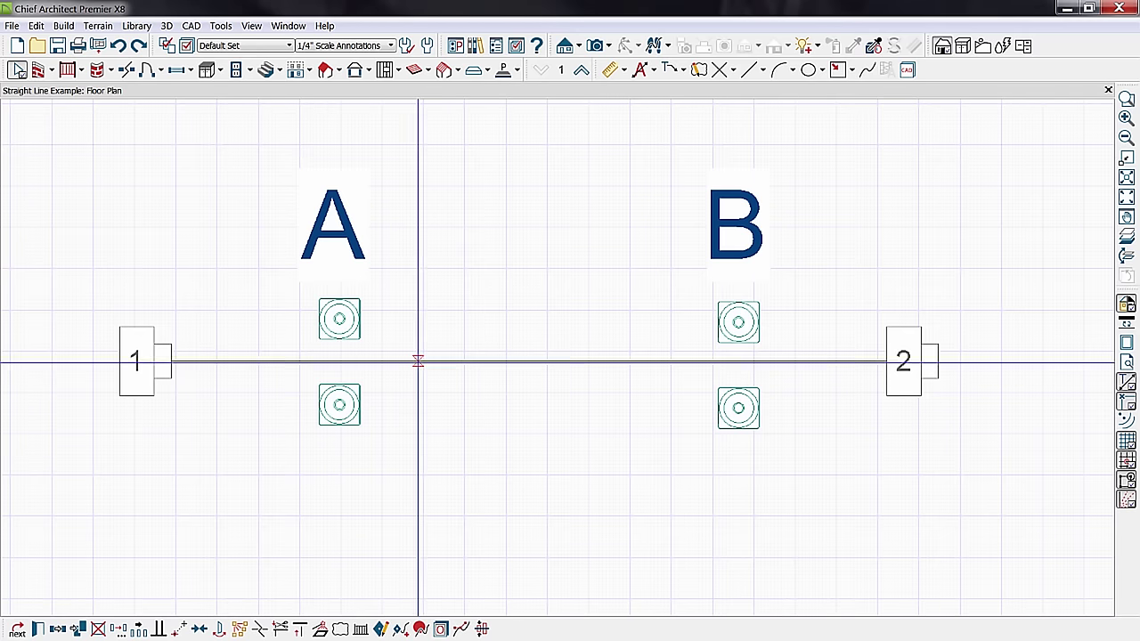
{"action": "left_click", "coordinate": [424, 360]}
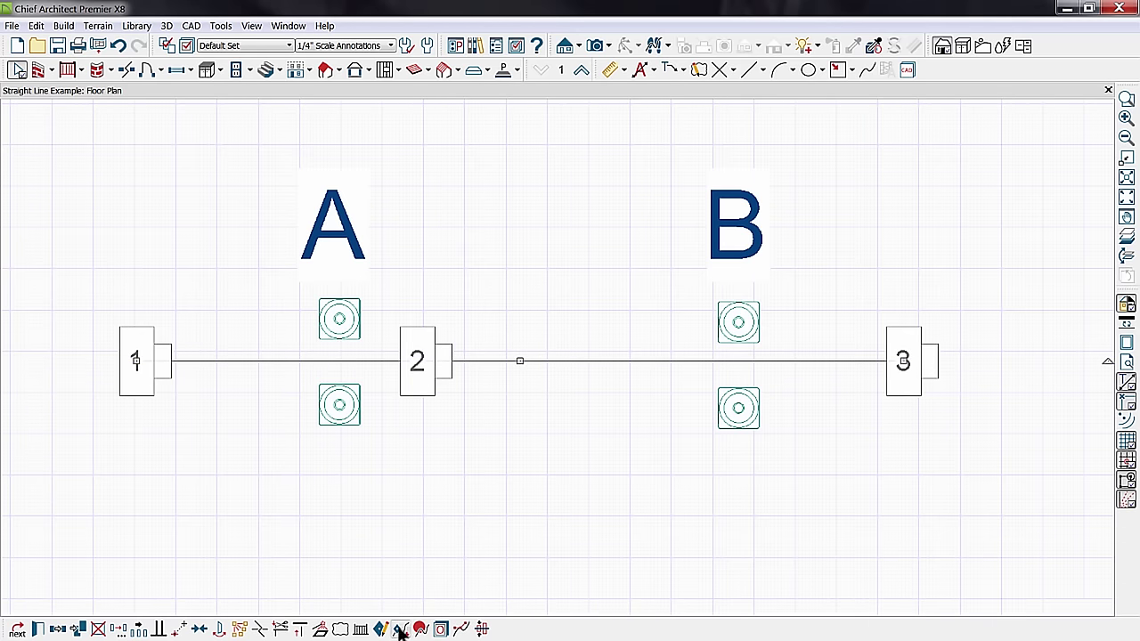
{"action": "left_click", "coordinate": [595, 361]}
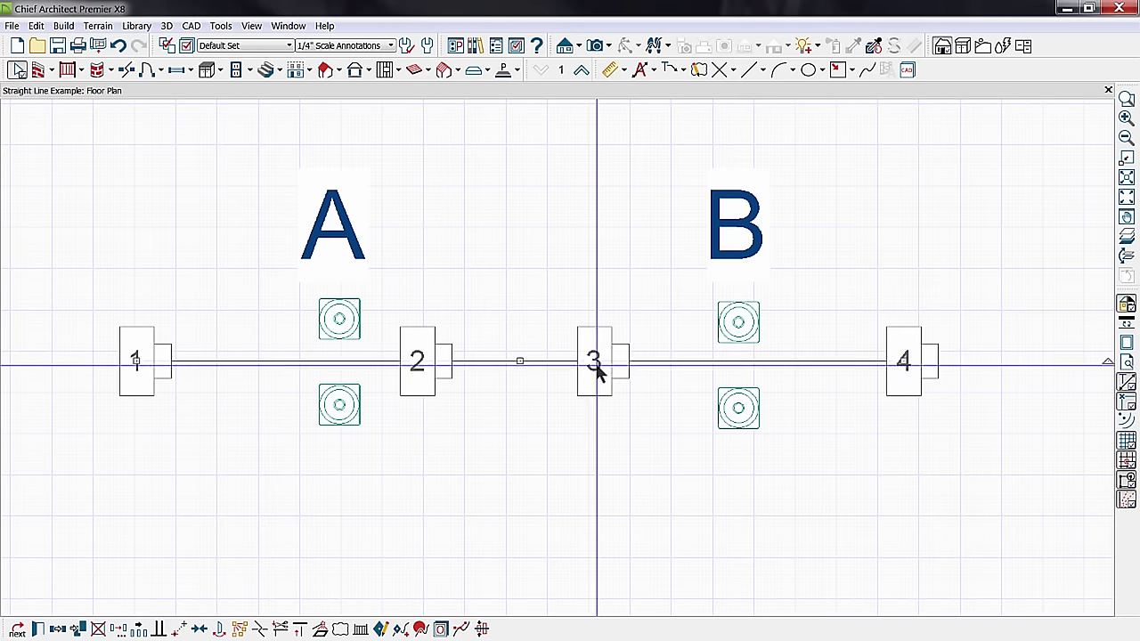
{"action": "left_click", "coordinate": [595, 361]}
{"action": "mouse_move", "coordinate": [595, 361]}
{"action": "left_mouse_down"}
{"action": "mouse_move", "coordinate": [829, 348]}
{"action": "mouse_move", "coordinate": [634, 389]}
{"action": "left_mouse_up"}
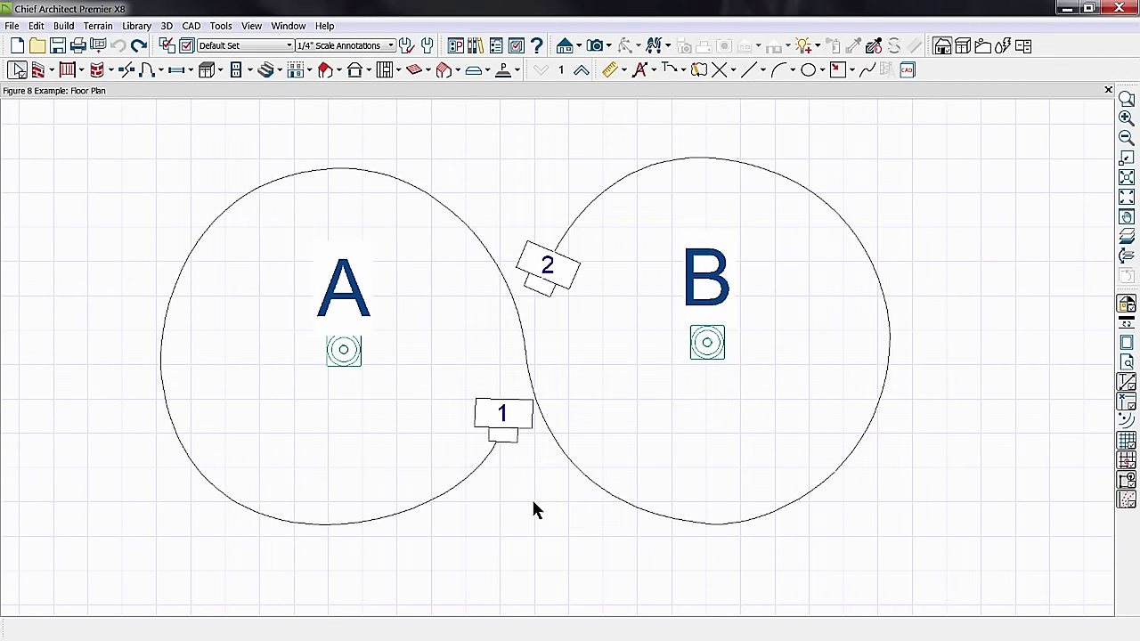
{"action": "left_click", "coordinate": [472, 469]}
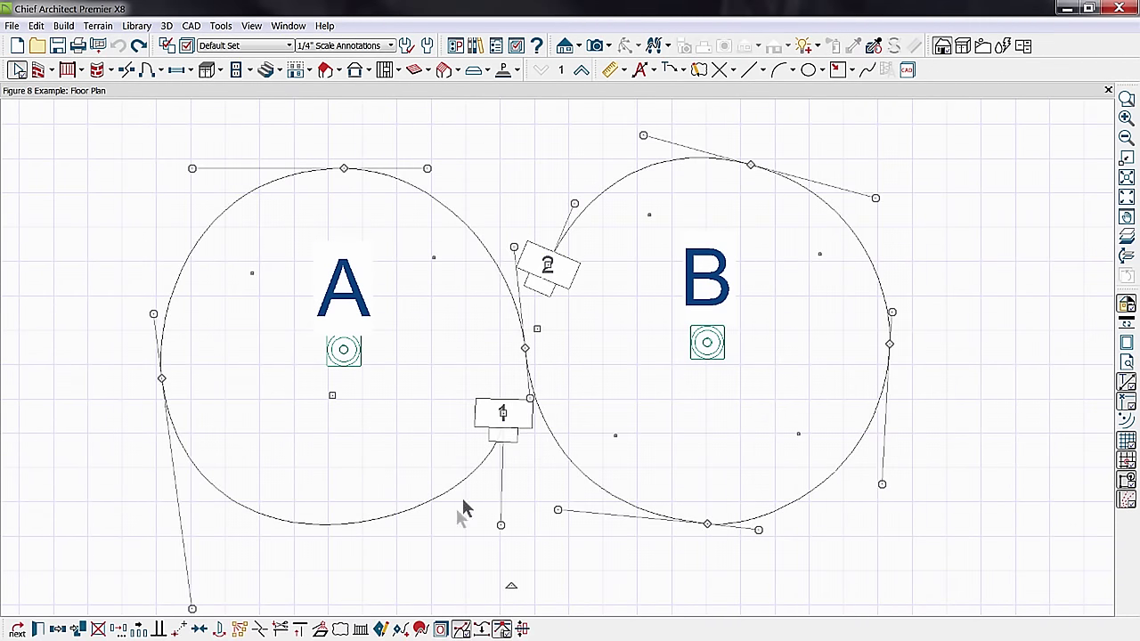
{"action": "left_click", "coordinate": [403, 628]}
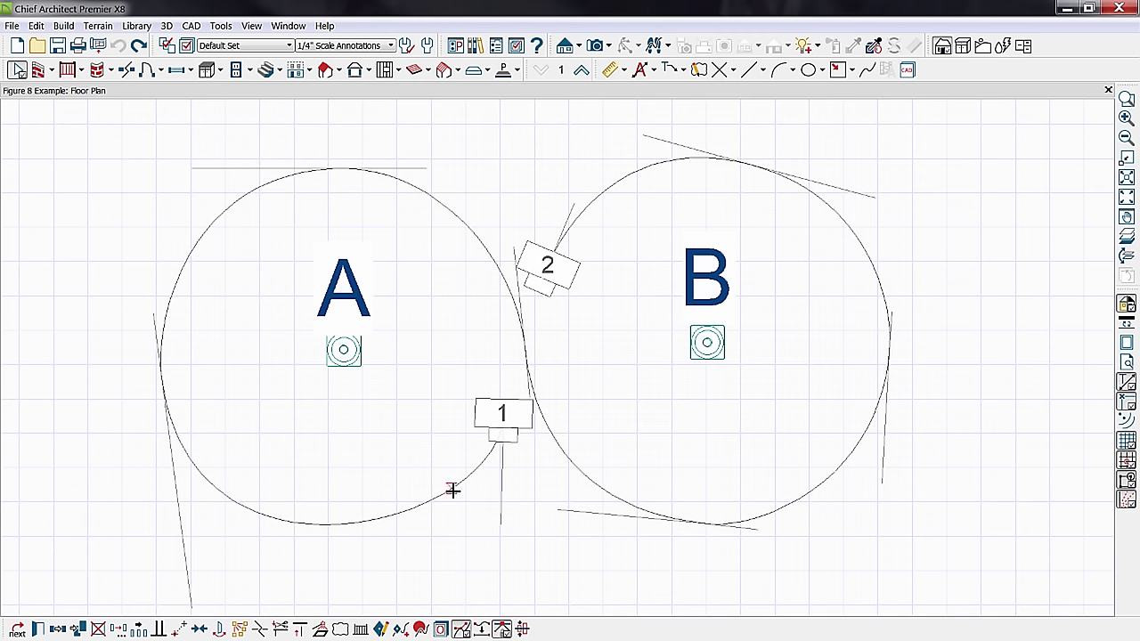
{"action": "left_click", "coordinate": [452, 490]}
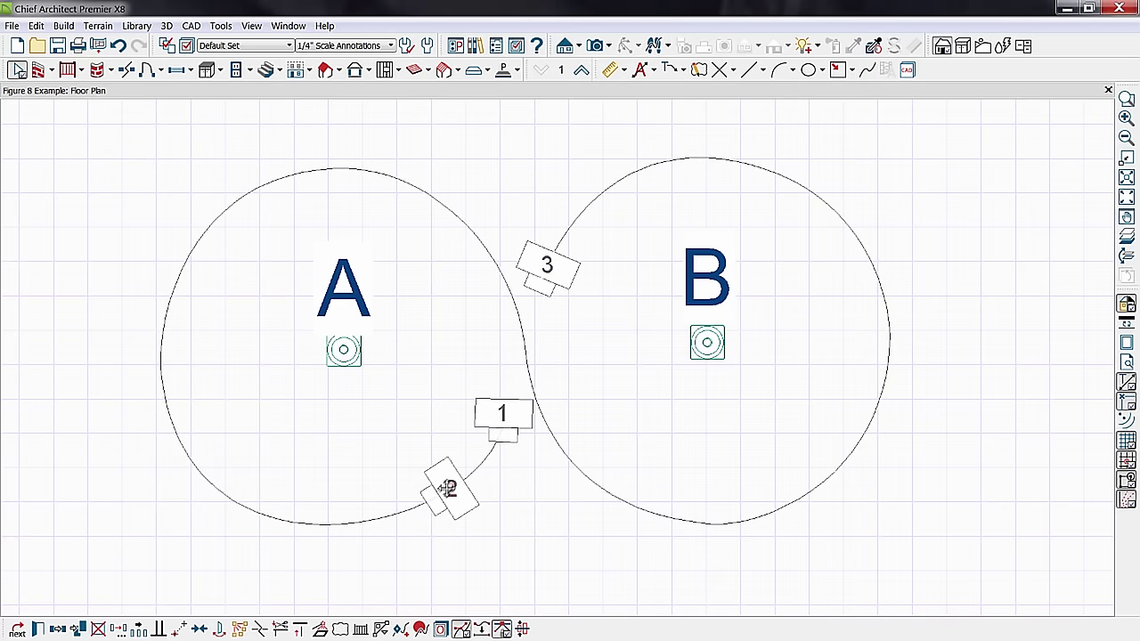
{"action": "left_click_drag", "start_coordinate": [451, 492], "coordinate": [343, 519]}
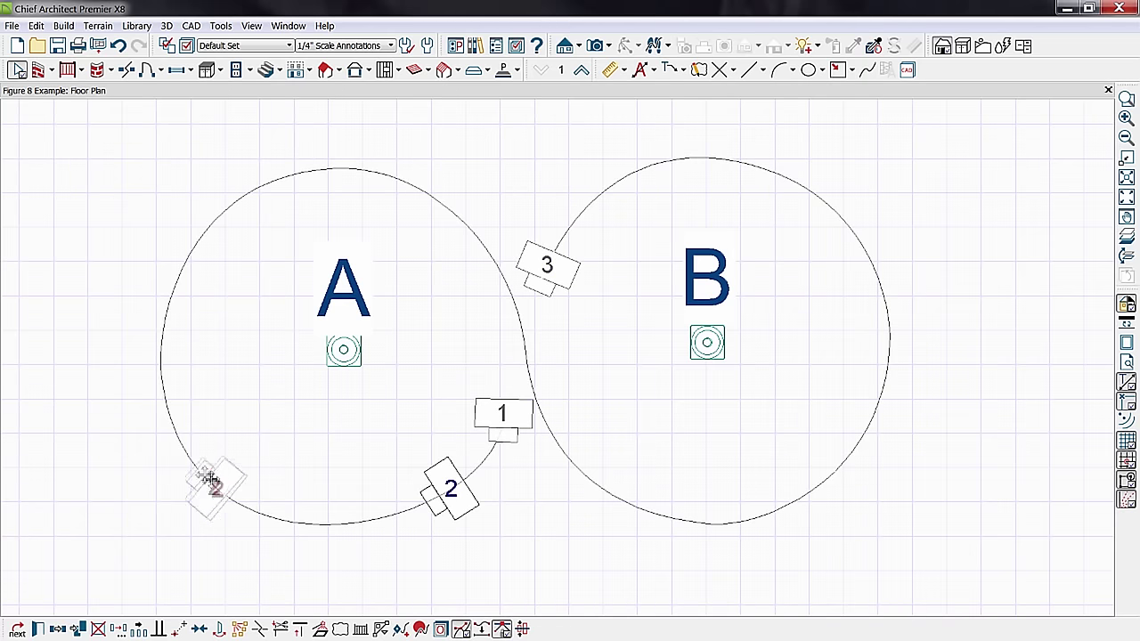
{"action": "mouse_move", "coordinate": [345, 520]}
{"action": "left_mouse_down"}
{"action": "mouse_move", "coordinate": [167, 352]}
{"action": "mouse_move", "coordinate": [374, 256]}
{"action": "mouse_move", "coordinate": [460, 321]}
{"action": "mouse_move", "coordinate": [478, 374]}
{"action": "mouse_move", "coordinate": [528, 444]}
{"action": "mouse_move", "coordinate": [687, 522]}
{"action": "mouse_move", "coordinate": [789, 506]}
{"action": "mouse_move", "coordinate": [861, 411]}
{"action": "mouse_move", "coordinate": [868, 304]}
{"action": "left_mouse_up"}
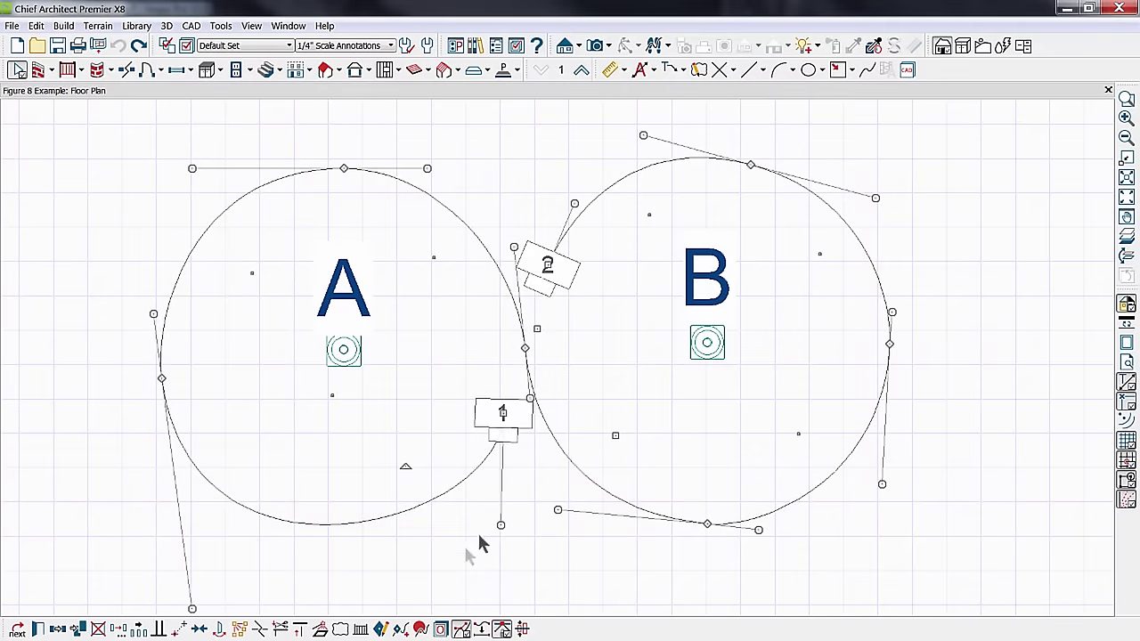
Step: Add key frames at the top of circle A and on circle B's lower right
{"action": "left_click", "coordinate": [403, 629]}
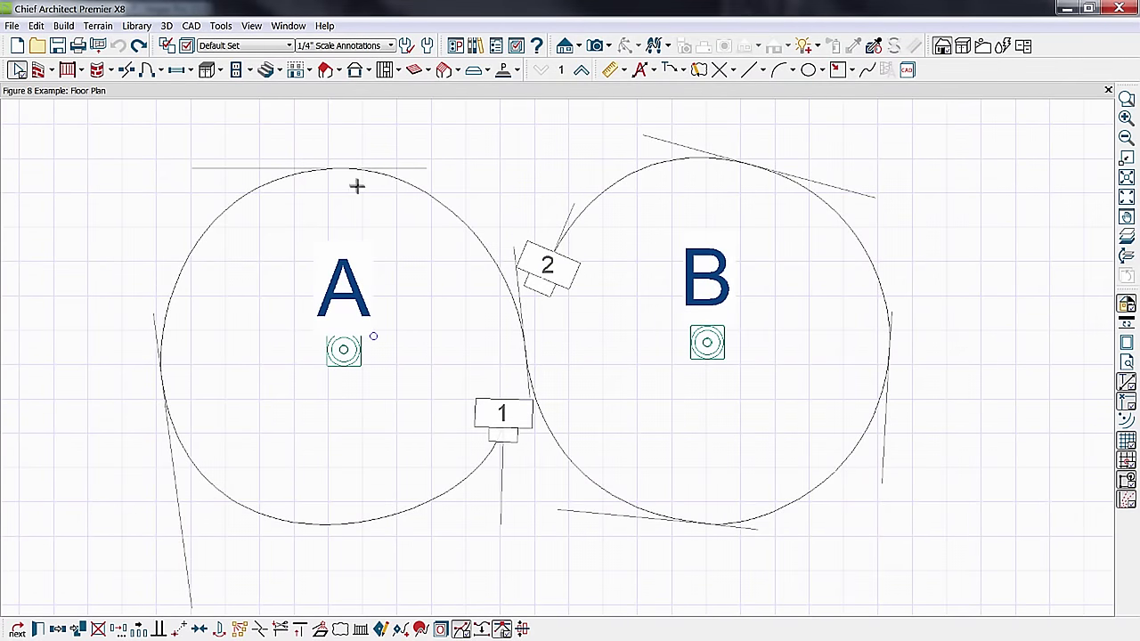
{"action": "left_click", "coordinate": [280, 176]}
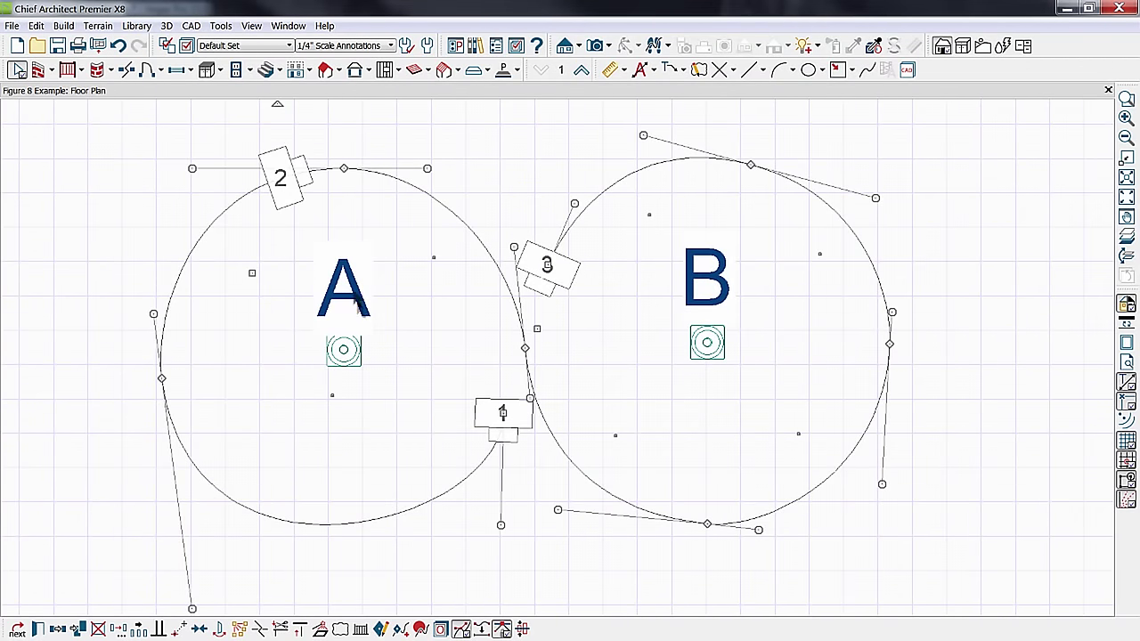
{"action": "left_click", "coordinate": [400, 628]}
{"action": "left_click", "coordinate": [840, 465]}
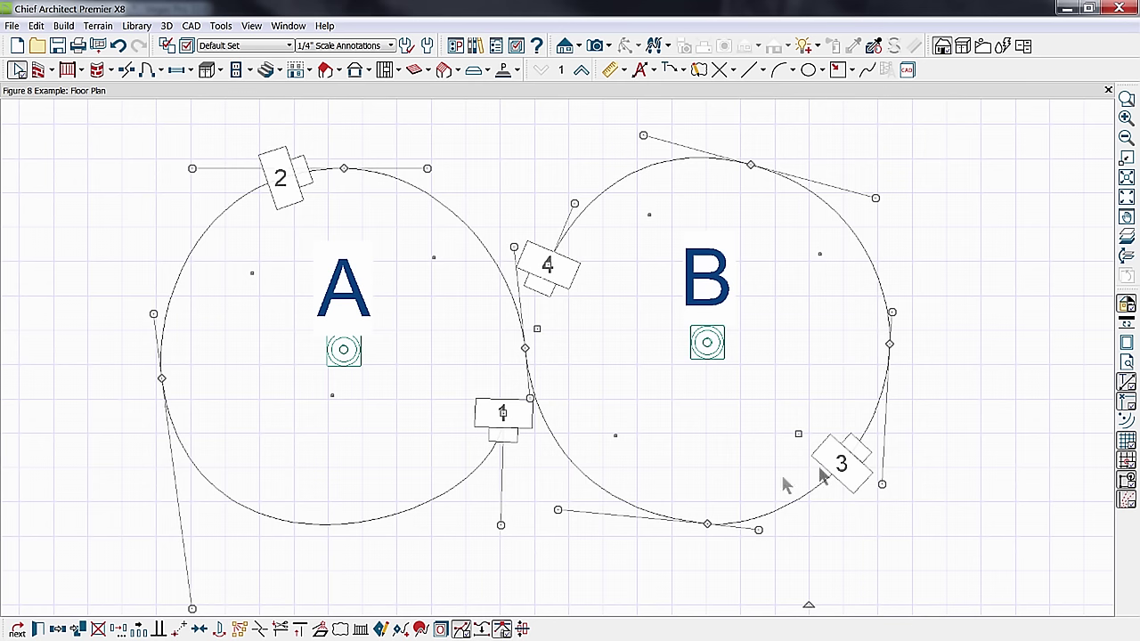
Step: Rotate key frames 1 and 2 toward A, and frames 4 and 3 into circle B
{"action": "left_click", "coordinate": [540, 535]}
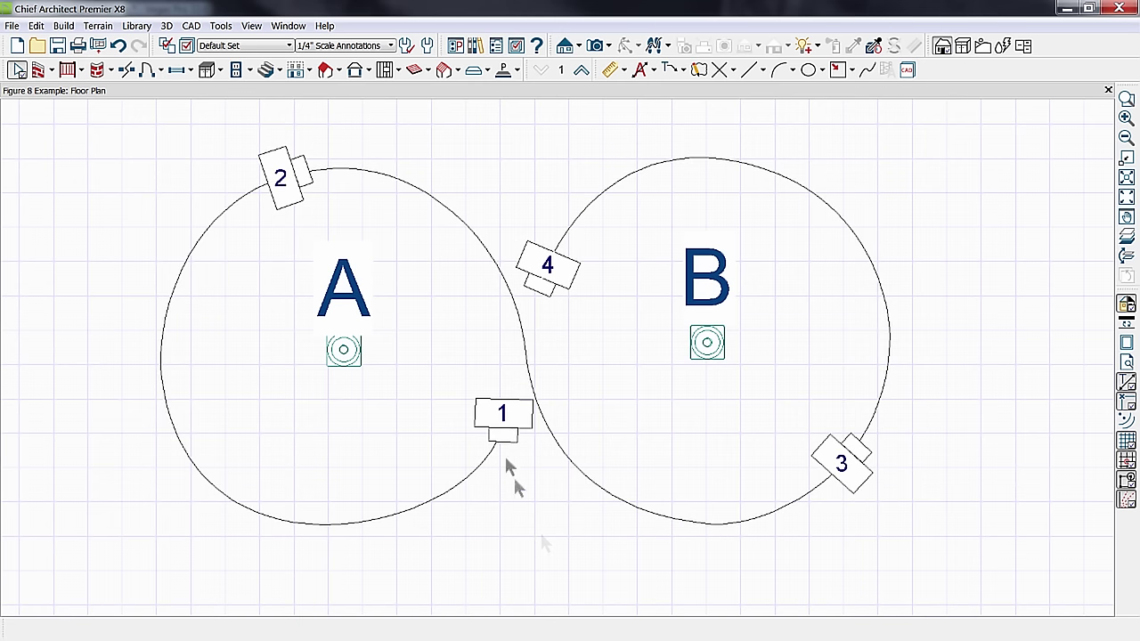
{"action": "left_click_drag", "start_coordinate": [498, 441], "coordinate": [342, 351]}
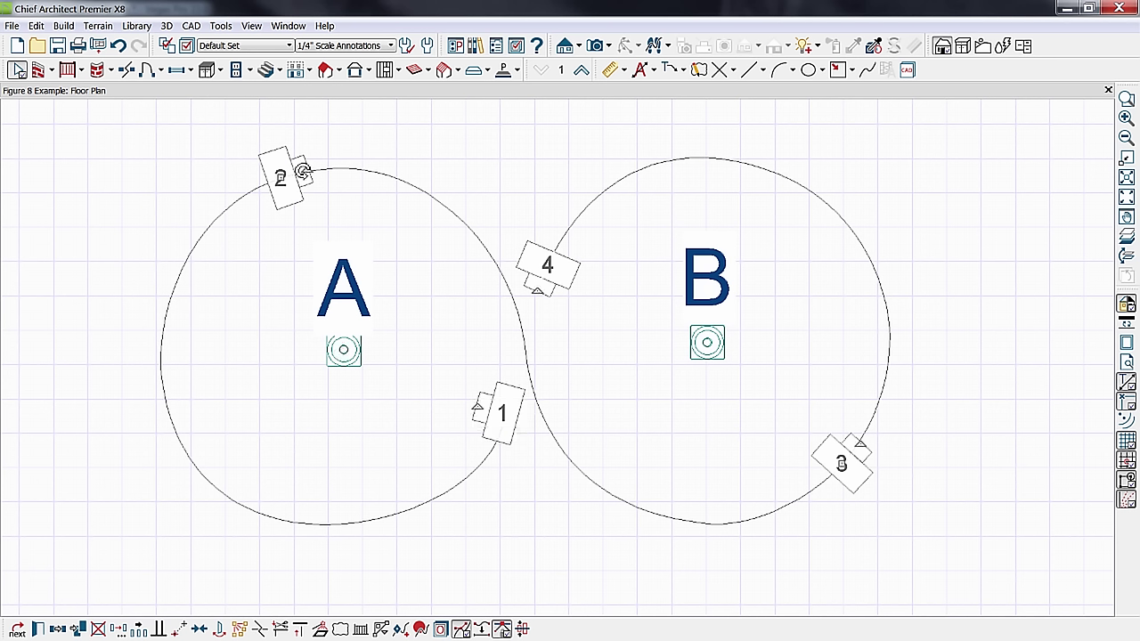
{"action": "left_click_drag", "start_coordinate": [303, 171], "coordinate": [344, 351]}
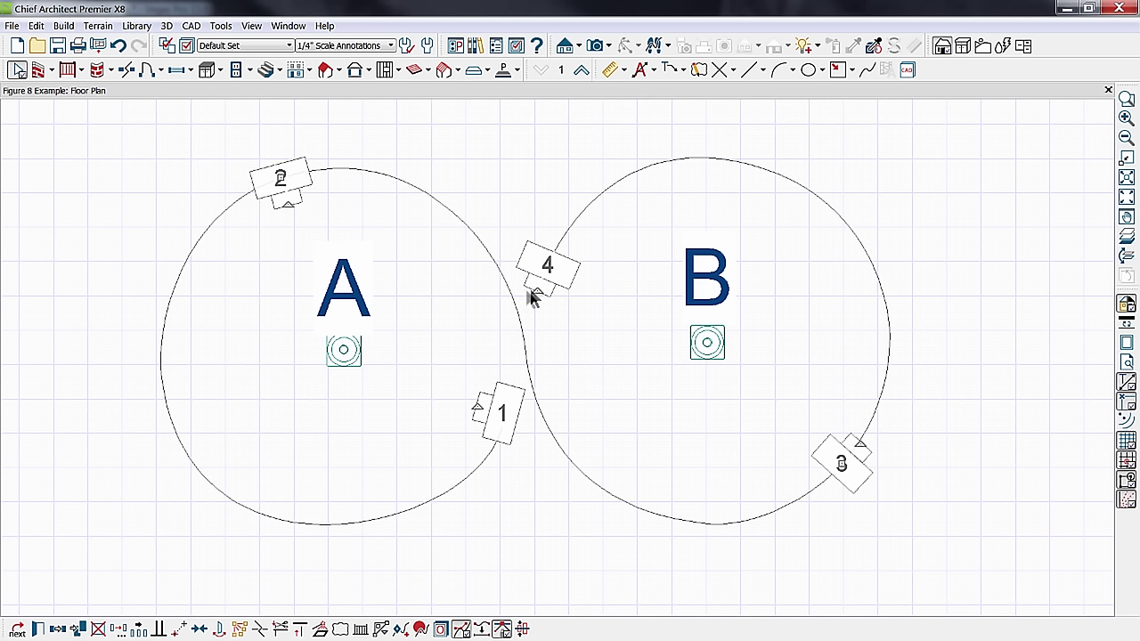
{"action": "left_click_drag", "start_coordinate": [530, 298], "coordinate": [682, 331]}
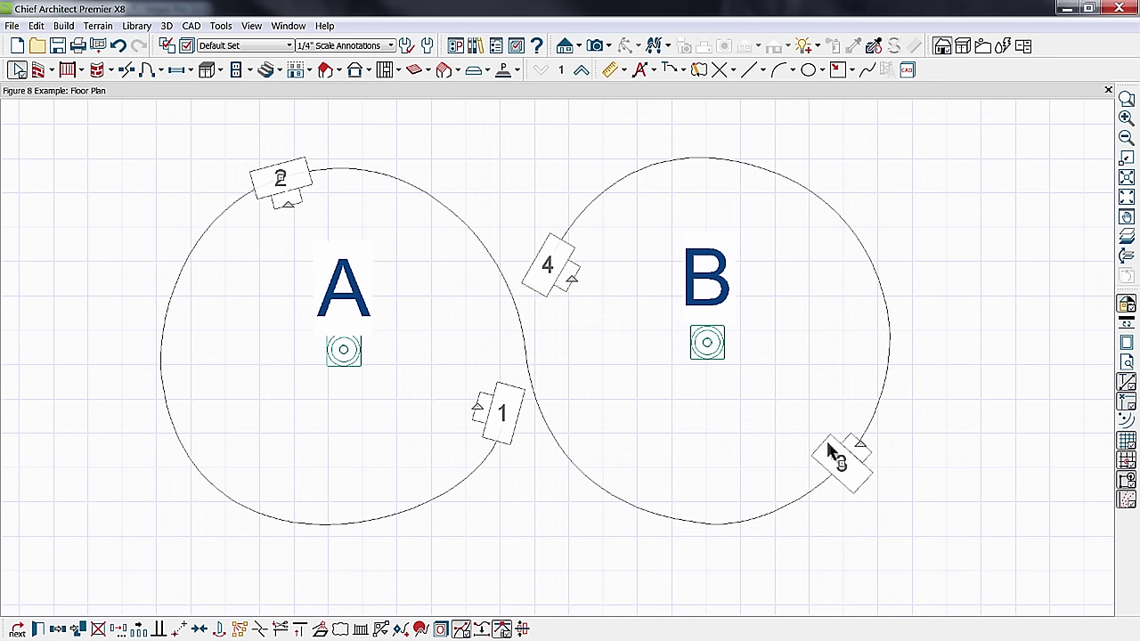
{"action": "left_click_drag", "start_coordinate": [862, 446], "coordinate": [709, 345]}
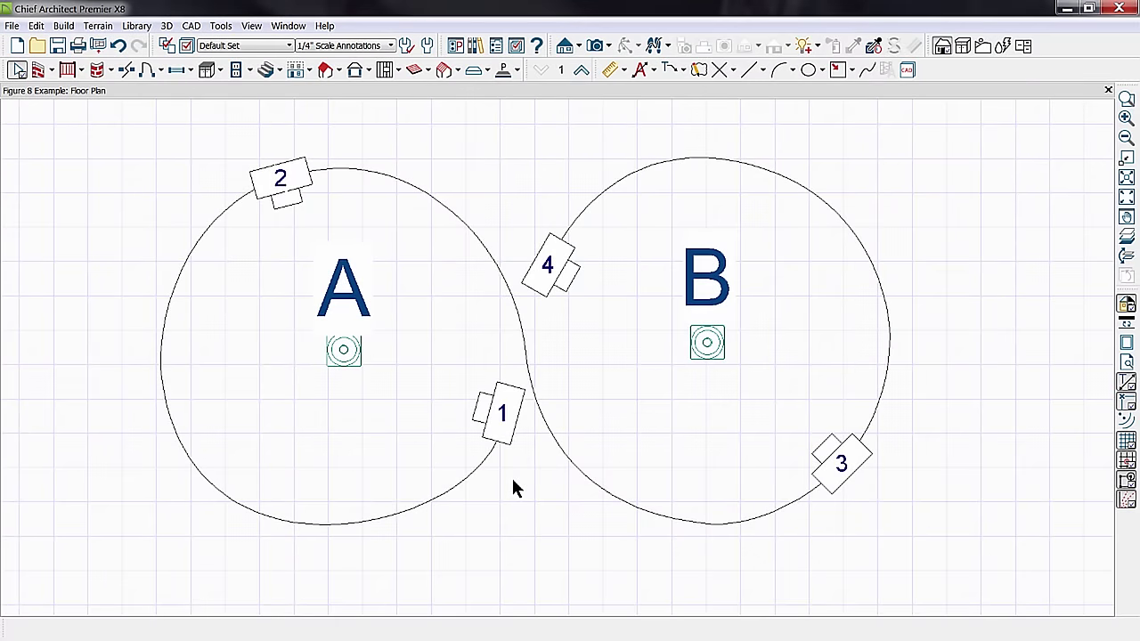
Step: In the path's settings, set Frame 1's camera height to 5'9" (69 inches)
{"action": "double_click", "coordinate": [509, 418]}
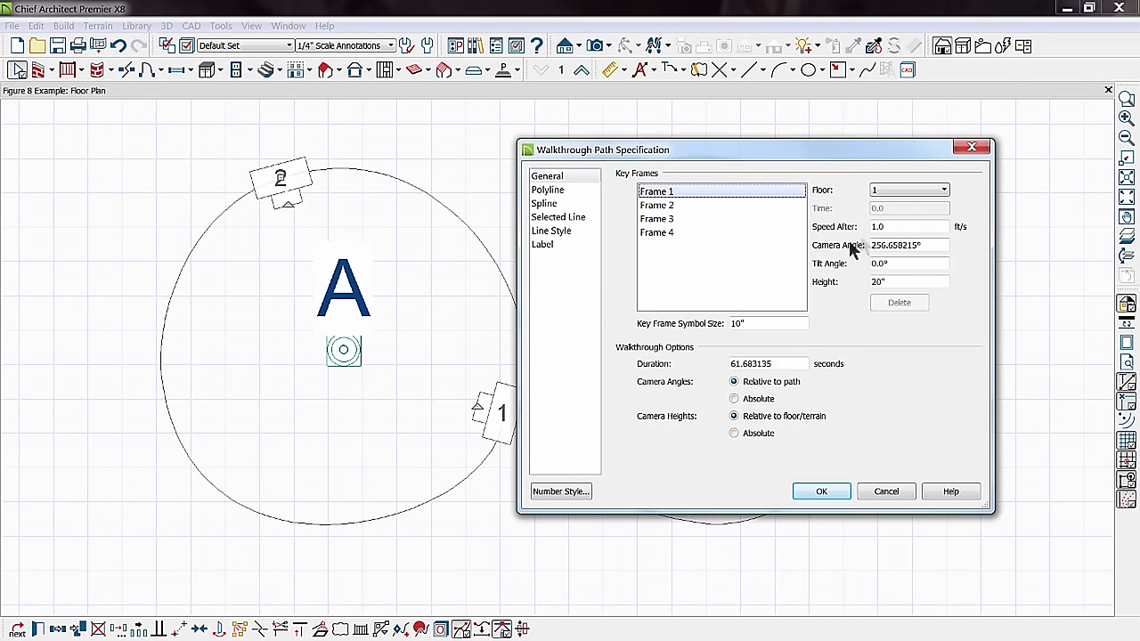
{"action": "left_click_drag", "start_coordinate": [926, 245], "coordinate": [820, 258]}
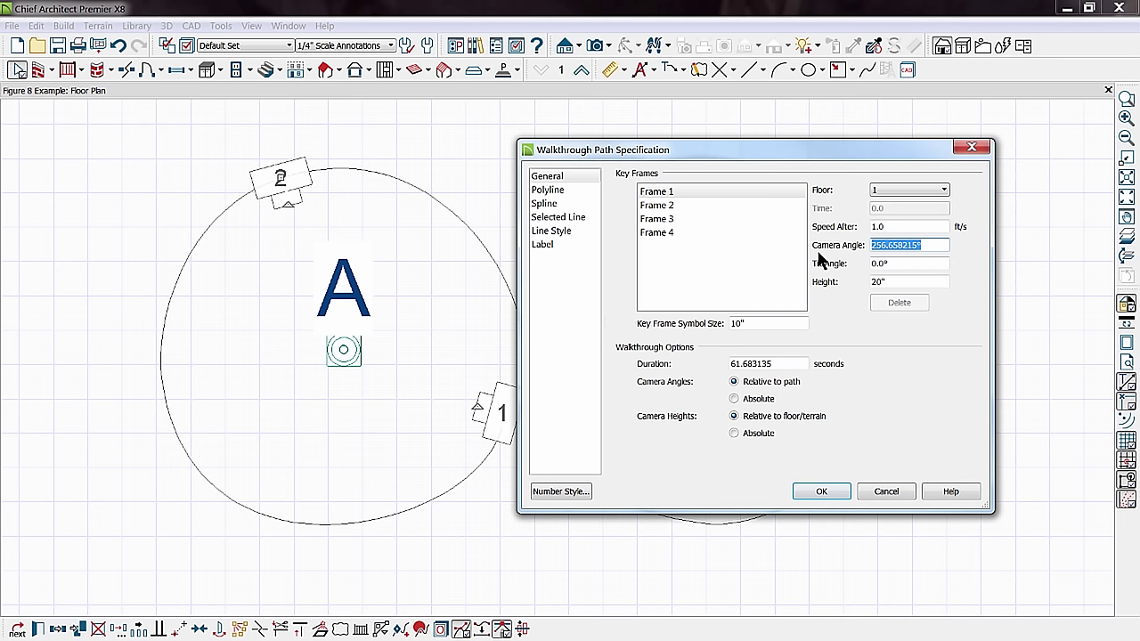
{"action": "left_click", "coordinate": [889, 282]}
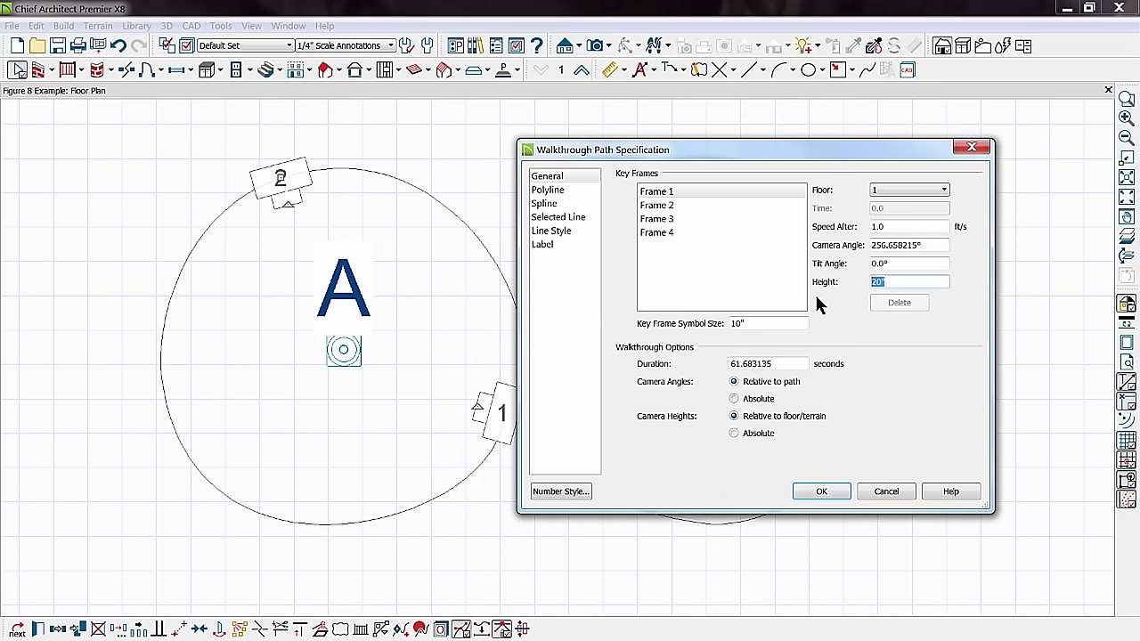
{"action": "type", "text": "5'"}
{"action": "type", "text": "9"}
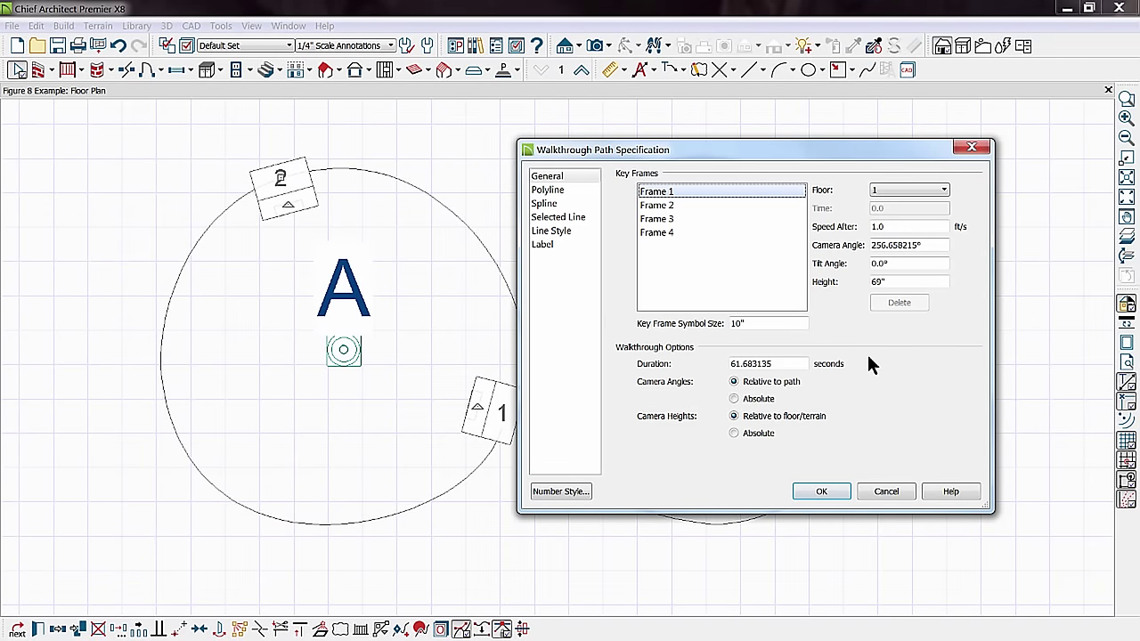
Step: Set Frame 1's tilt angle to -45°
{"action": "double_click", "coordinate": [887, 264]}
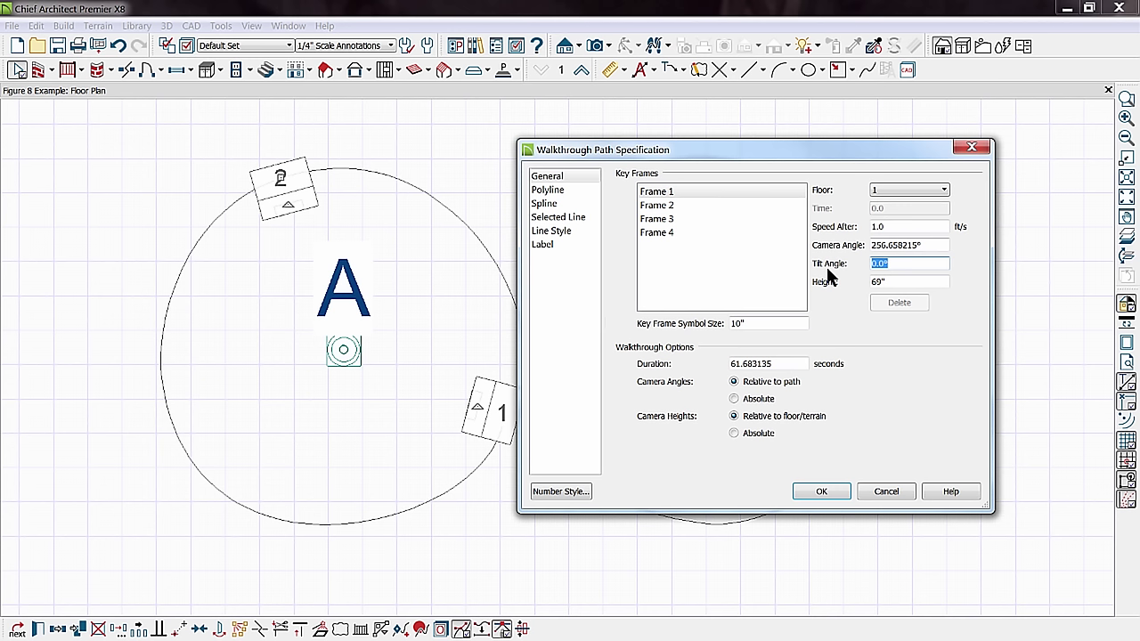
{"action": "type", "text": "90"}
{"action": "key", "text": "BackSpace"}
{"action": "key", "text": "BackSpace"}
{"action": "type", "text": "-"}
{"action": "type", "text": "90"}
{"action": "key", "text": "BackSpace"}
{"action": "key", "text": "BackSpace"}
{"action": "key", "text": "BackSpace"}
{"action": "type", "text": "-"}
{"action": "type", "text": "45"}
Step: Set the tilt angle to -45° for Frames 2, 3 and 4
{"action": "left_click", "coordinate": [675, 204]}
{"action": "type", "text": "-45"}
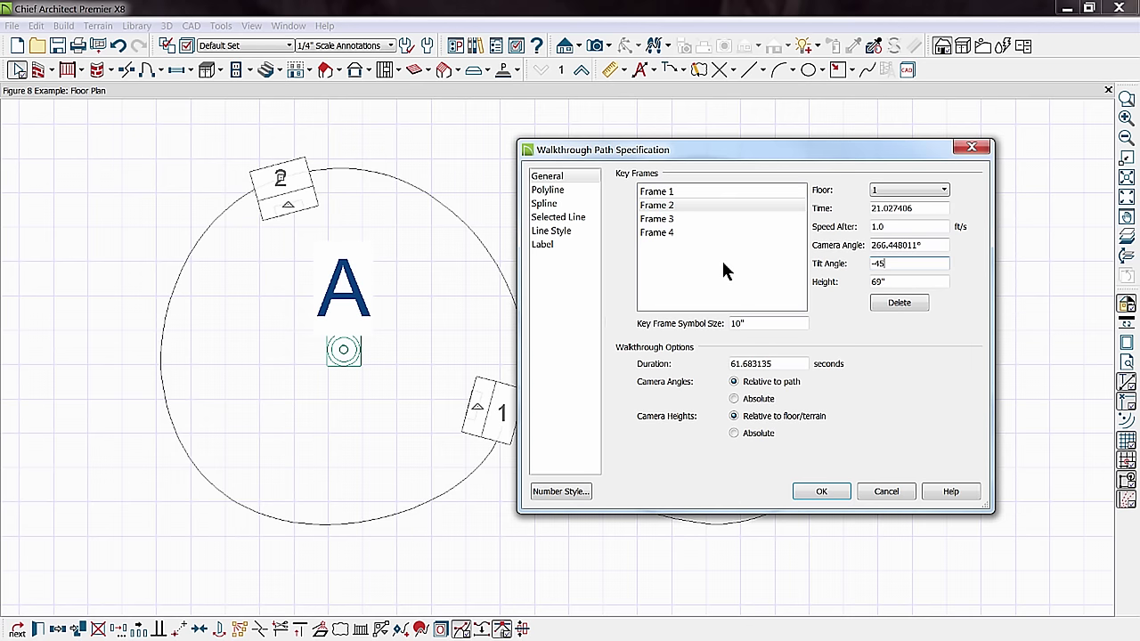
{"action": "left_click", "coordinate": [664, 219]}
{"action": "left_click", "coordinate": [882, 263]}
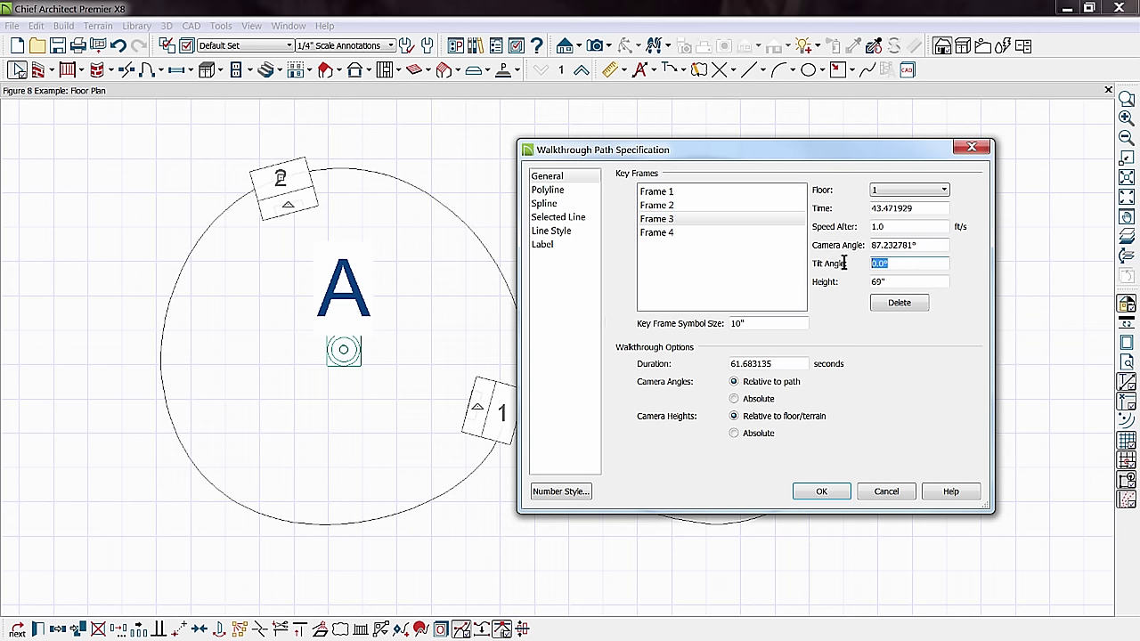
{"action": "type", "text": "-45"}
{"action": "left_click", "coordinate": [683, 232]}
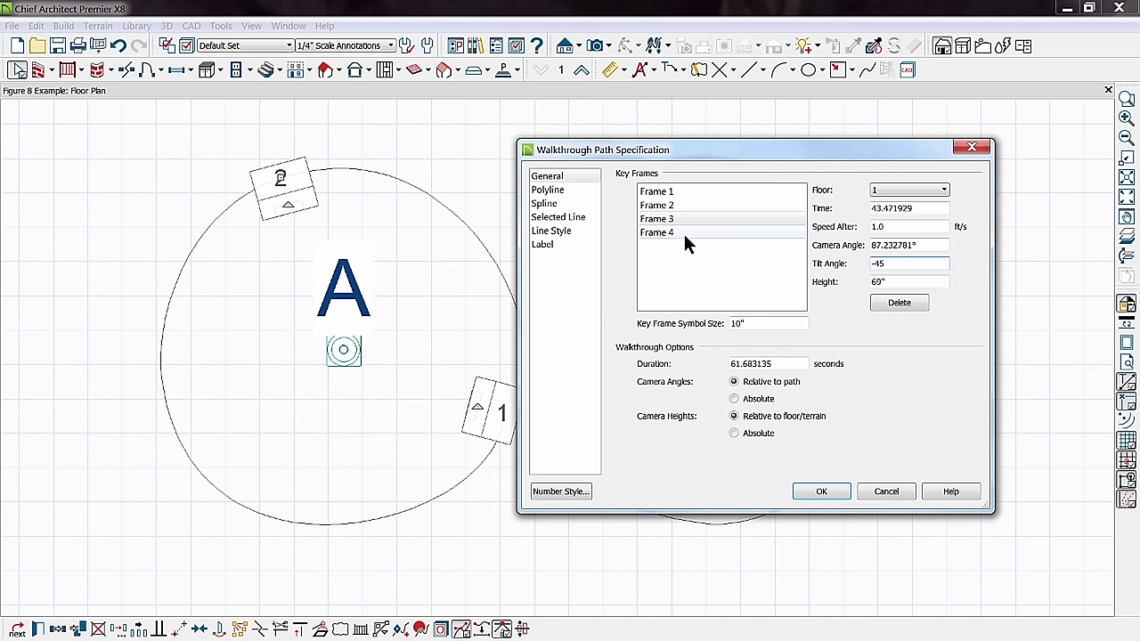
{"action": "left_click", "coordinate": [912, 263]}
{"action": "type", "text": "-45"}
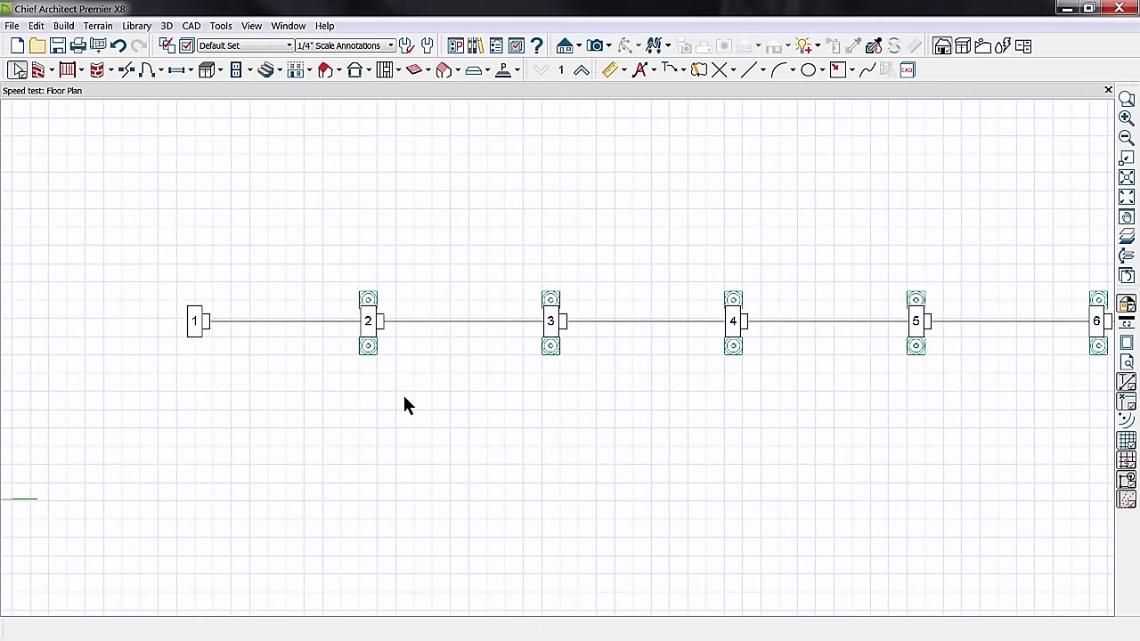
Step: Pan along the Speed test plan's straight path to frames 4–9 and open its walkthrough settings
{"action": "middle_click_drag", "start_coordinate": [616, 419], "coordinate": [522, 455]}
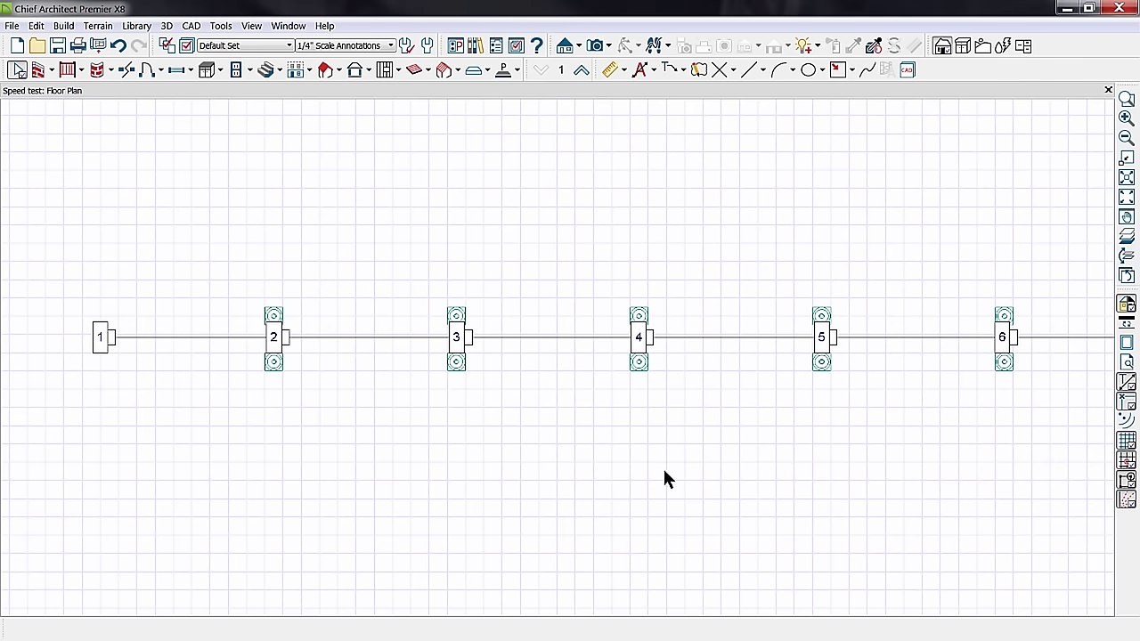
{"action": "mouse_move", "coordinate": [946, 438]}
{"action": "middle_mouse_down"}
{"action": "mouse_move", "coordinate": [224, 432]}
{"action": "mouse_move", "coordinate": [1023, 397]}
{"action": "middle_mouse_up"}
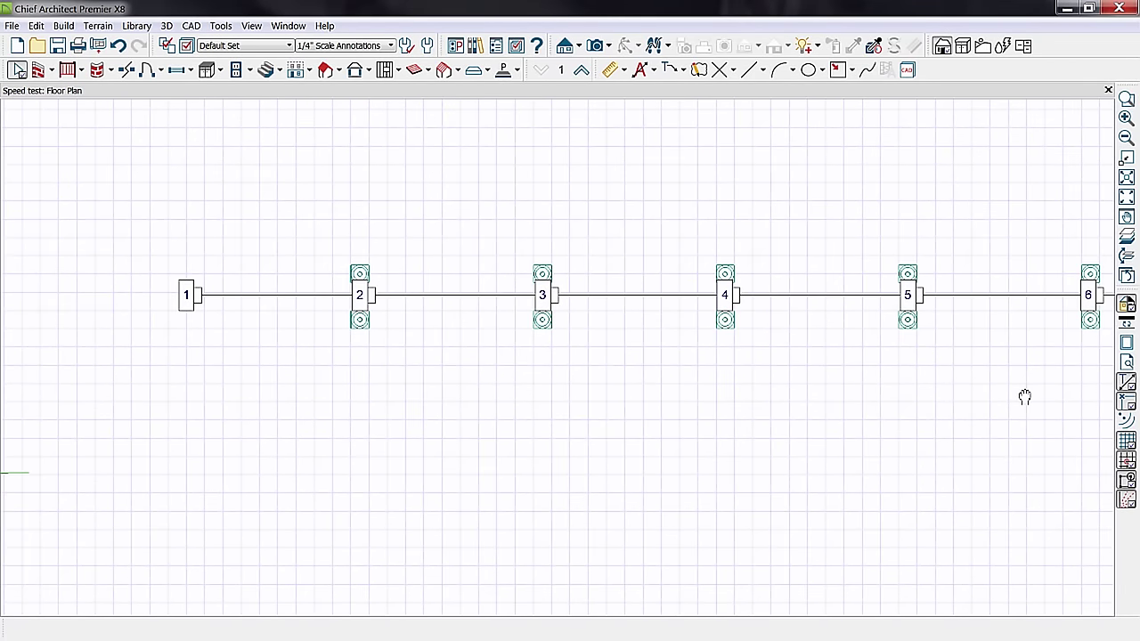
{"action": "double_click", "coordinate": [377, 297]}
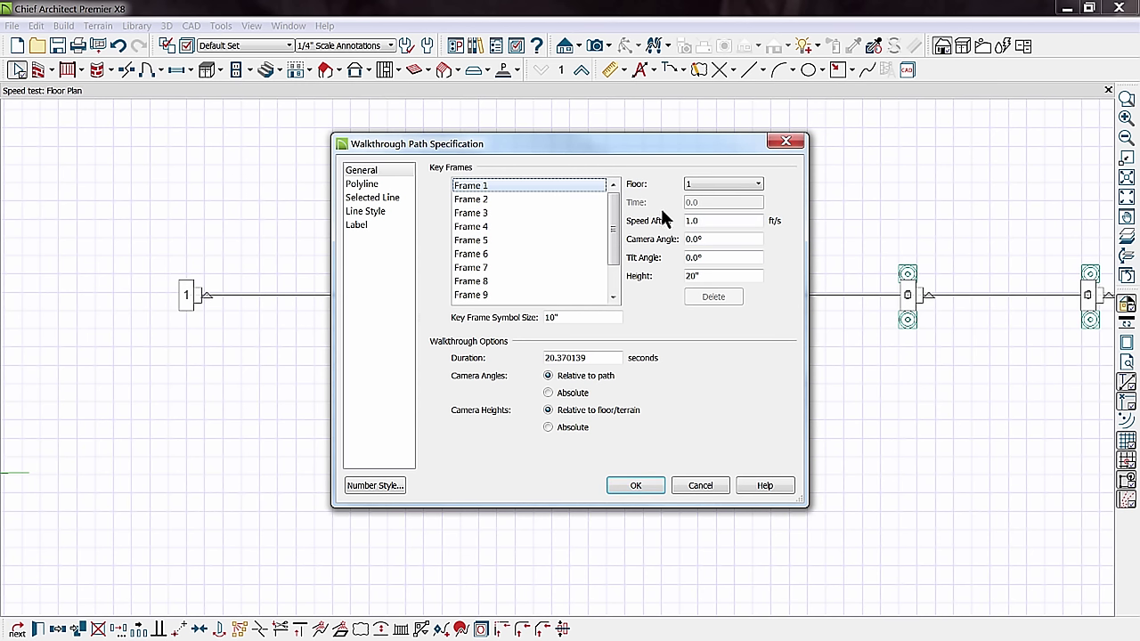
{"action": "double_click", "coordinate": [692, 221]}
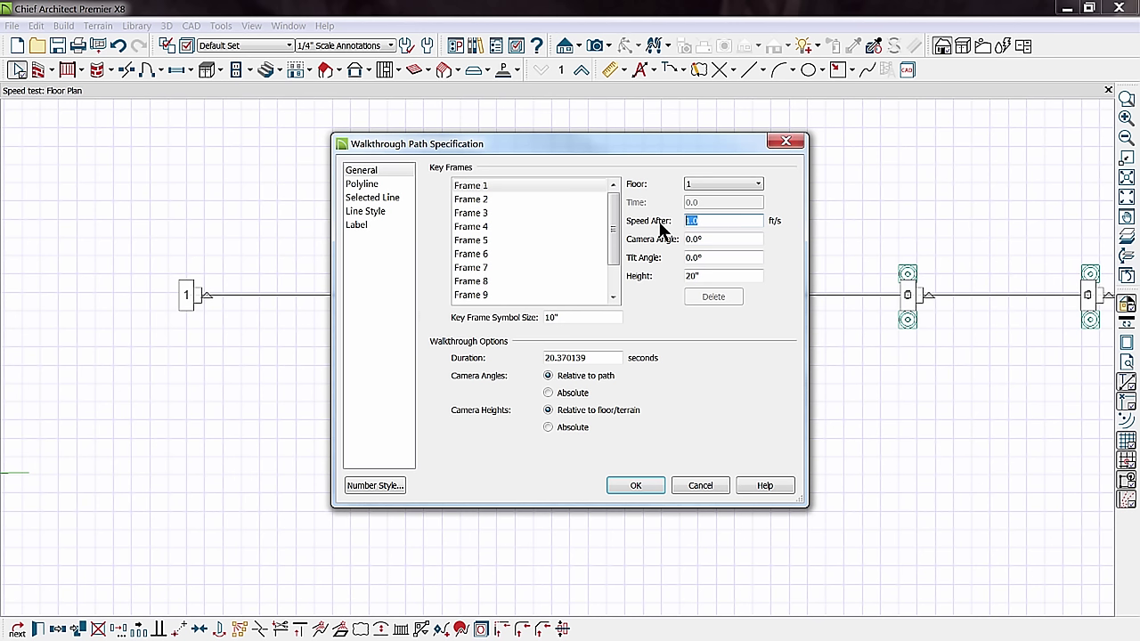
{"action": "left_click", "coordinate": [550, 201]}
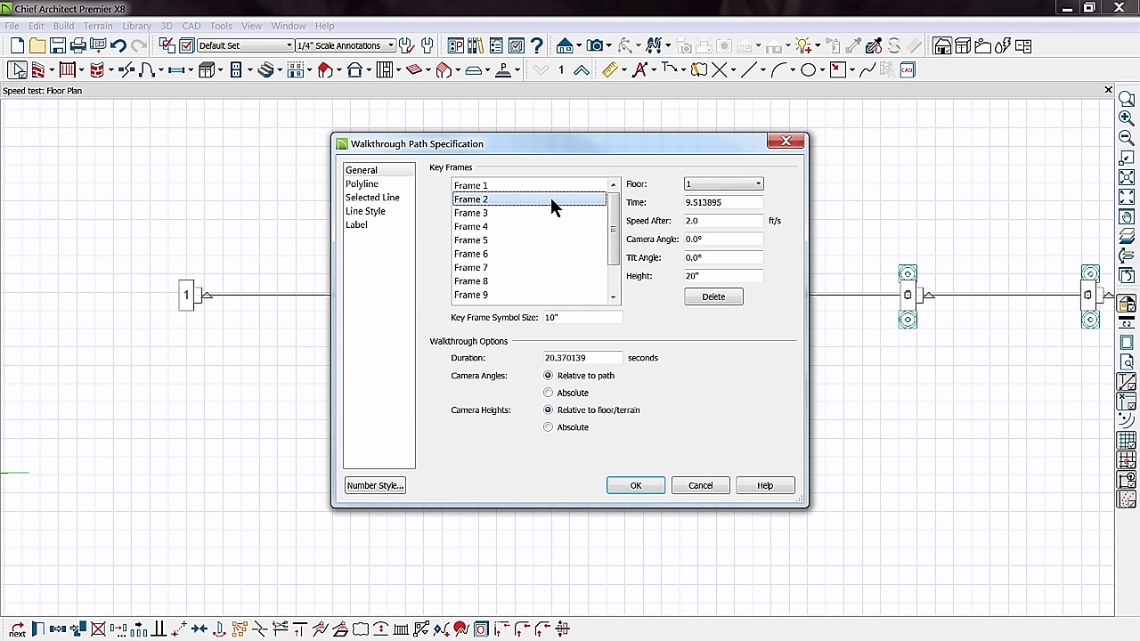
{"action": "key", "text": "Down"}
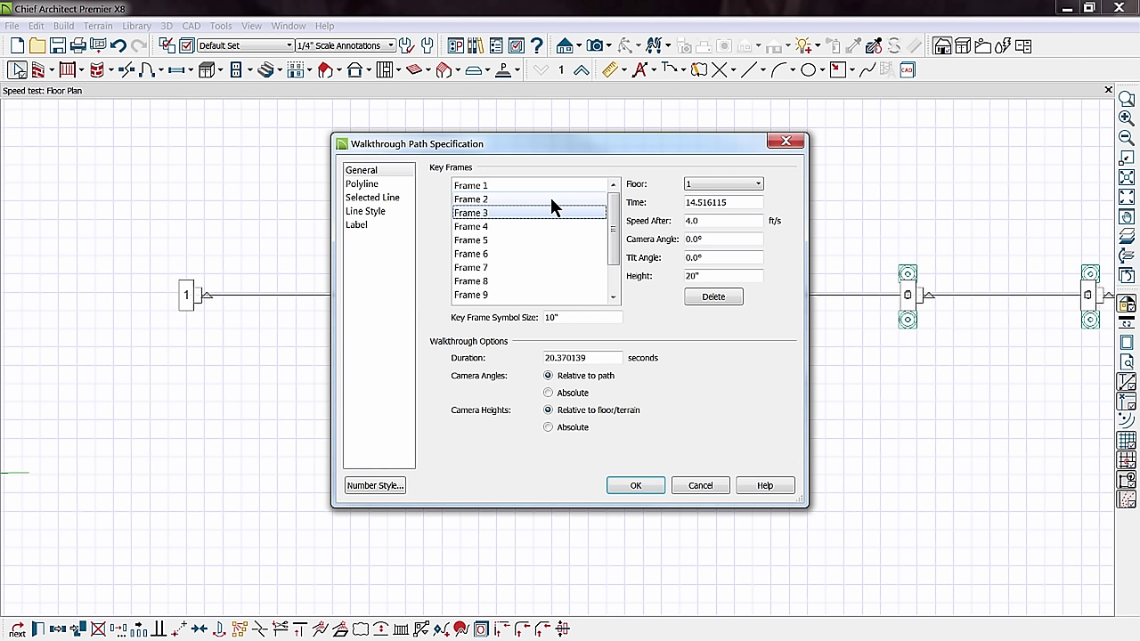
{"action": "key", "text": "Down"}
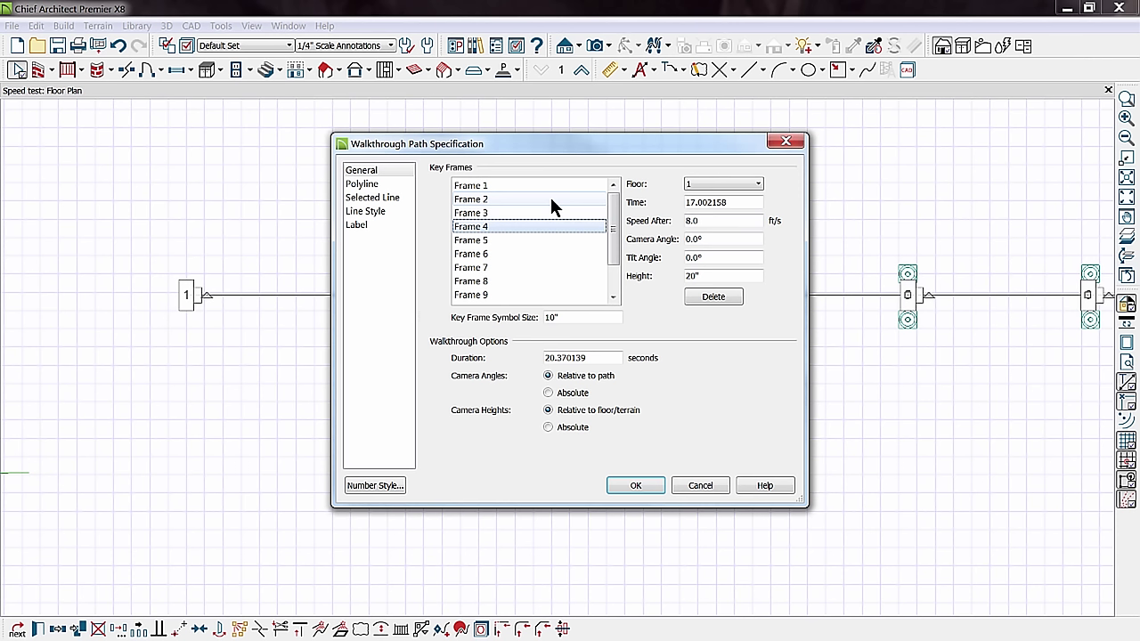
{"action": "key", "text": "Down"}
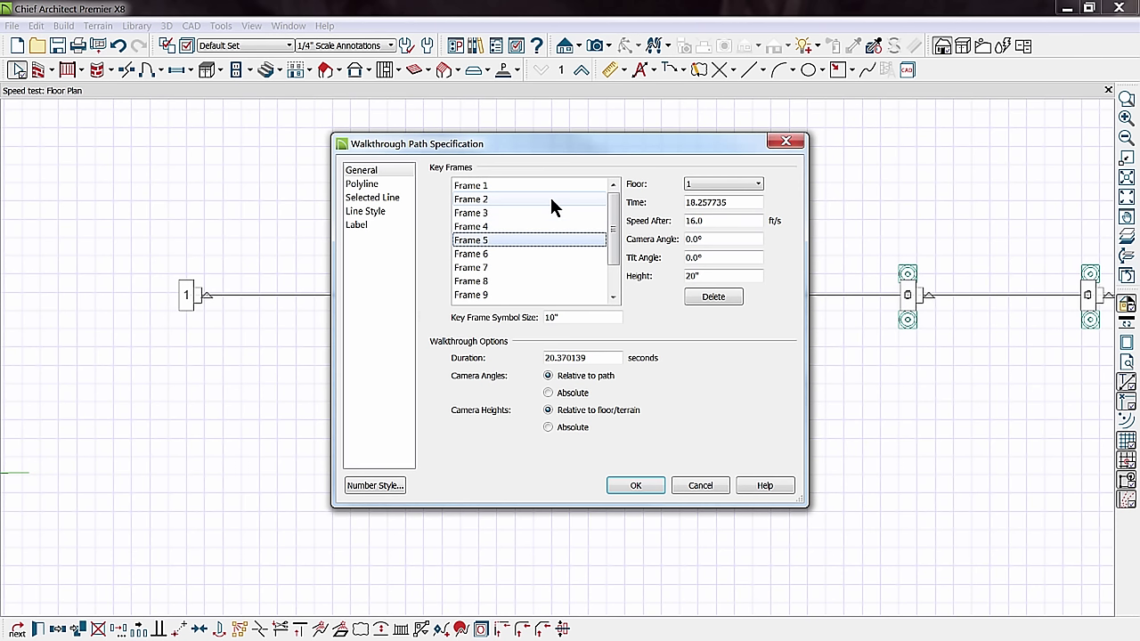
{"action": "key", "text": "Down"}
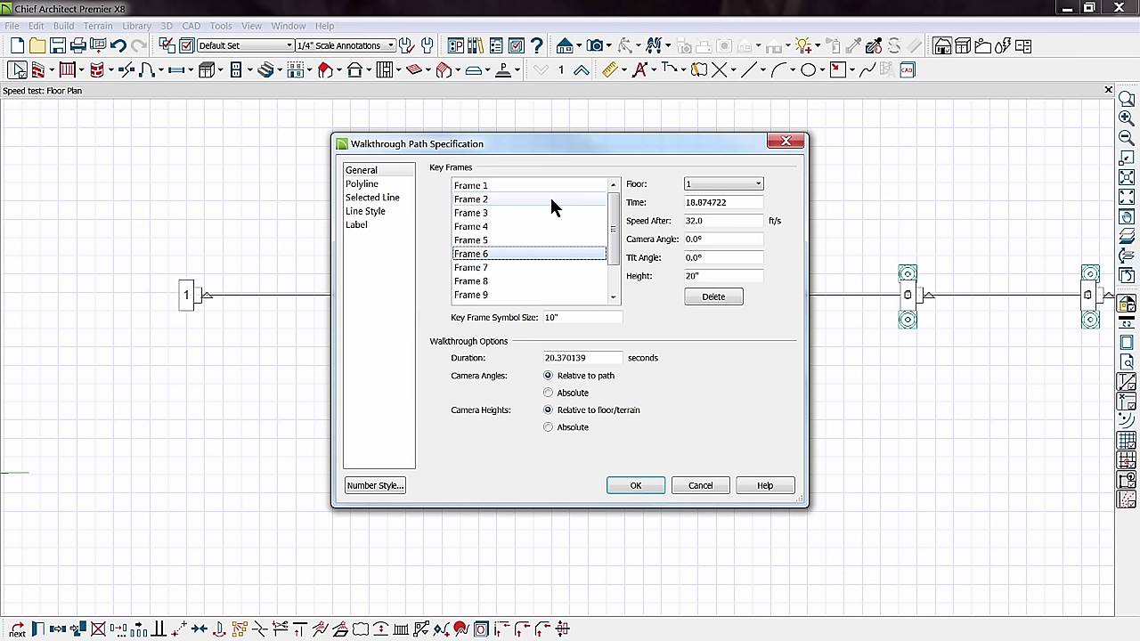
{"action": "key", "text": "Down"}
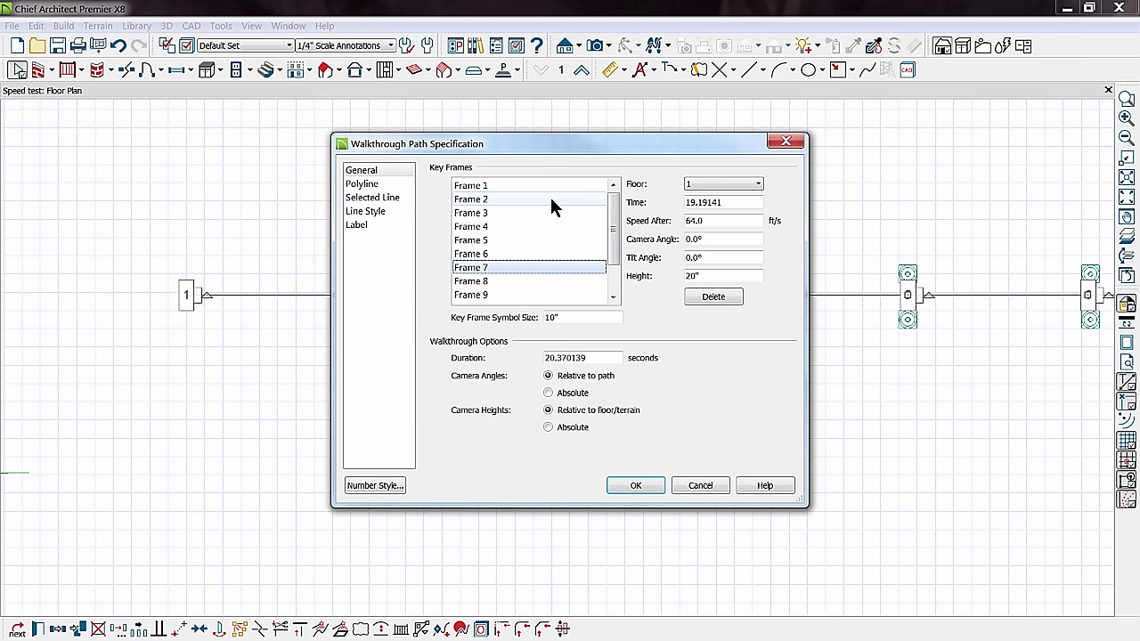
{"action": "key", "text": "Down"}
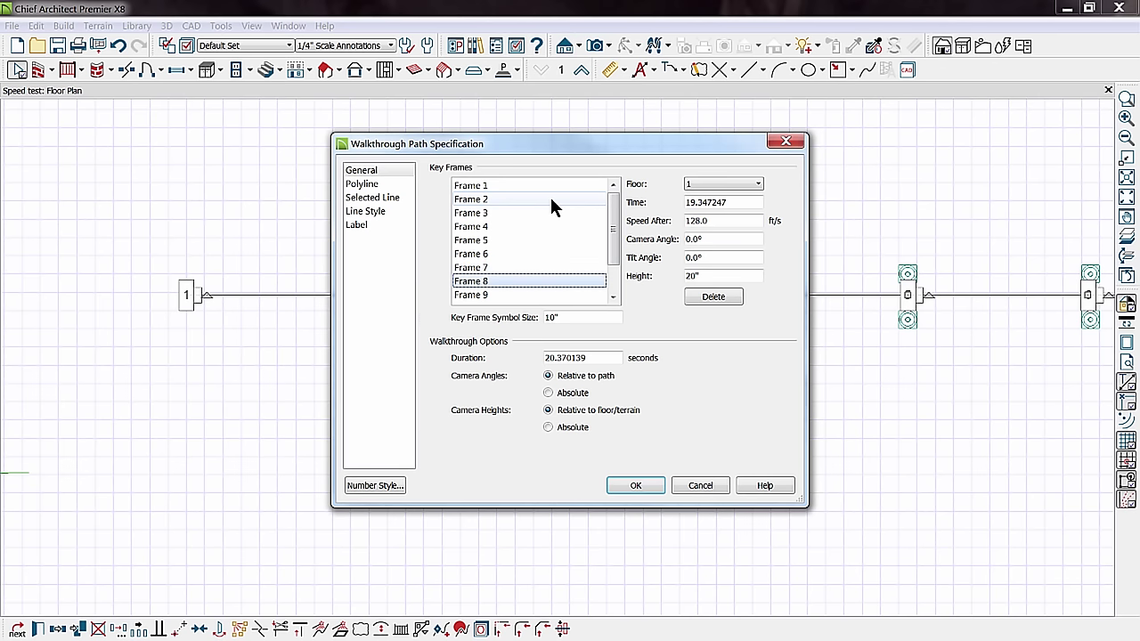
{"action": "key", "text": "Down"}
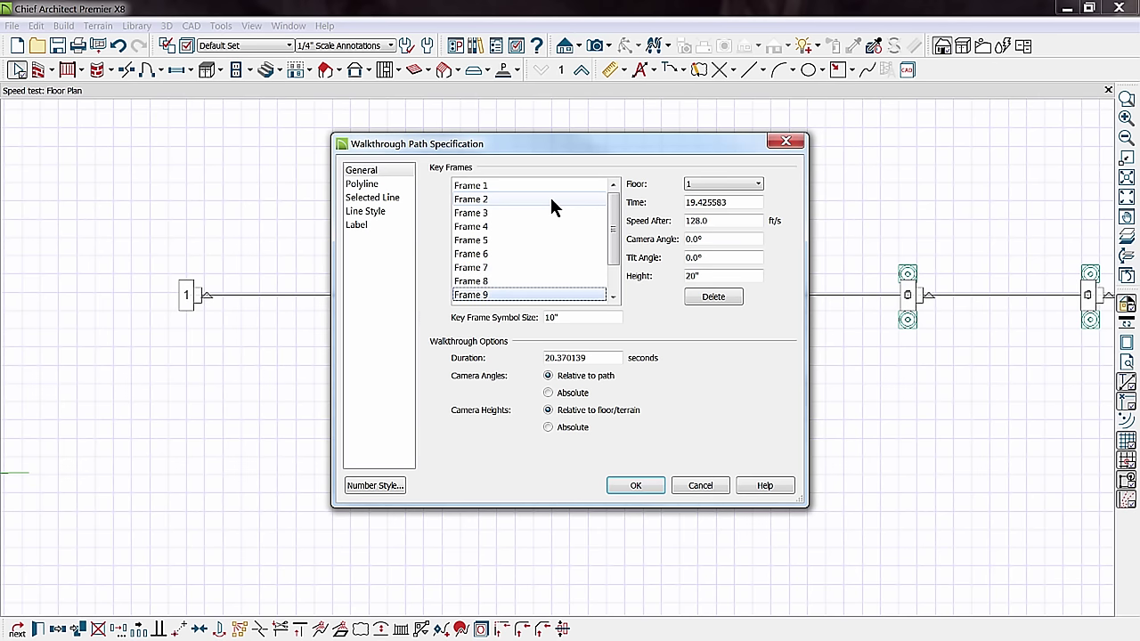
{"action": "key", "text": "Down"}
{"action": "key", "text": "Down"}
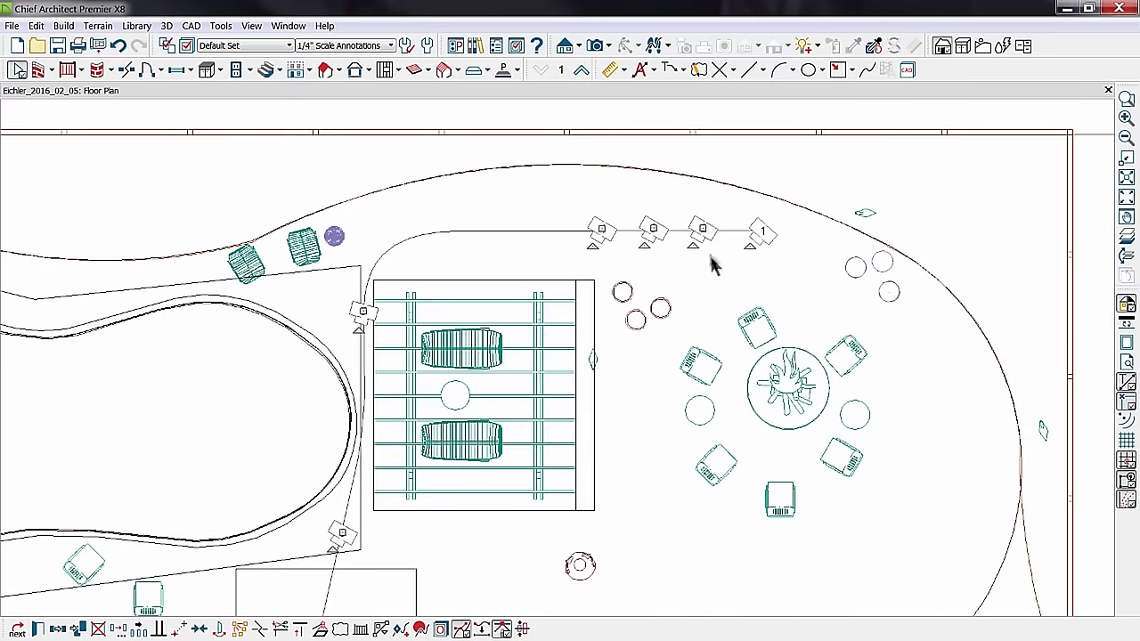
Step: Zoom in on backyard path key frames 1–4 and double-click marker 4 for its settings
{"action": "scroll", "coordinate": [721, 294], "scroll_direction": "down", "scroll_amount": 2}
{"action": "scroll", "coordinate": [756, 308], "scroll_direction": "up", "scroll_amount": 1}
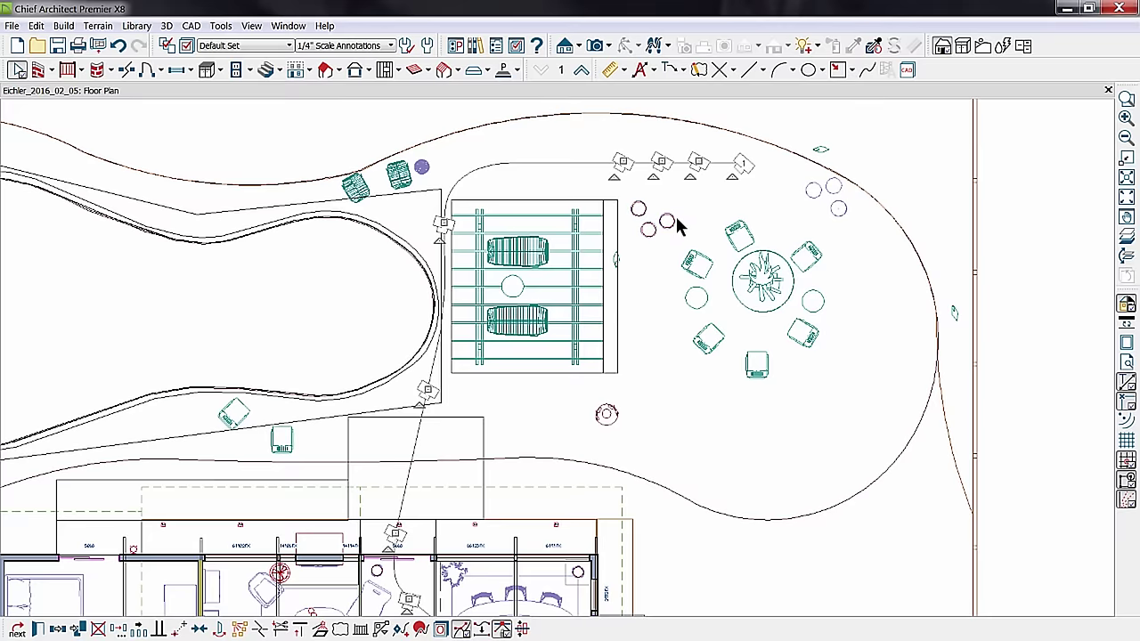
{"action": "scroll", "coordinate": [676, 212], "scroll_direction": "up", "scroll_amount": 1}
{"action": "scroll", "coordinate": [686, 211], "scroll_direction": "up", "scroll_amount": 1}
{"action": "scroll", "coordinate": [688, 211], "scroll_direction": "up", "scroll_amount": 1}
{"action": "middle_click_drag", "start_coordinate": [688, 212], "coordinate": [587, 461]}
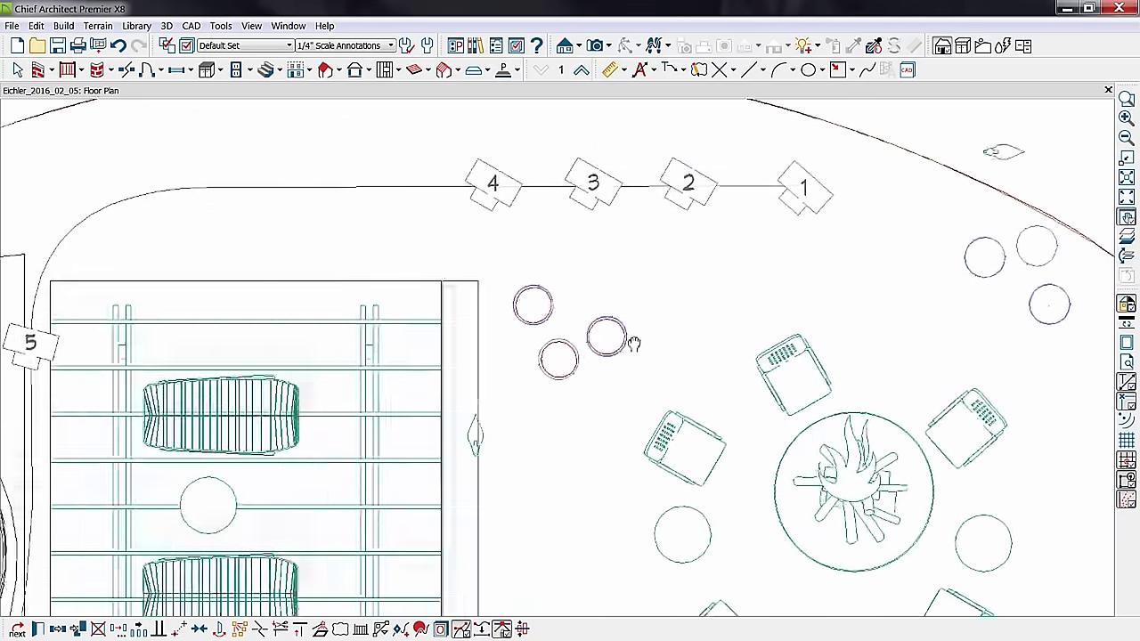
{"action": "scroll", "coordinate": [611, 407], "scroll_direction": "up", "scroll_amount": 1}
{"action": "scroll", "coordinate": [611, 407], "scroll_direction": "up", "scroll_amount": 1}
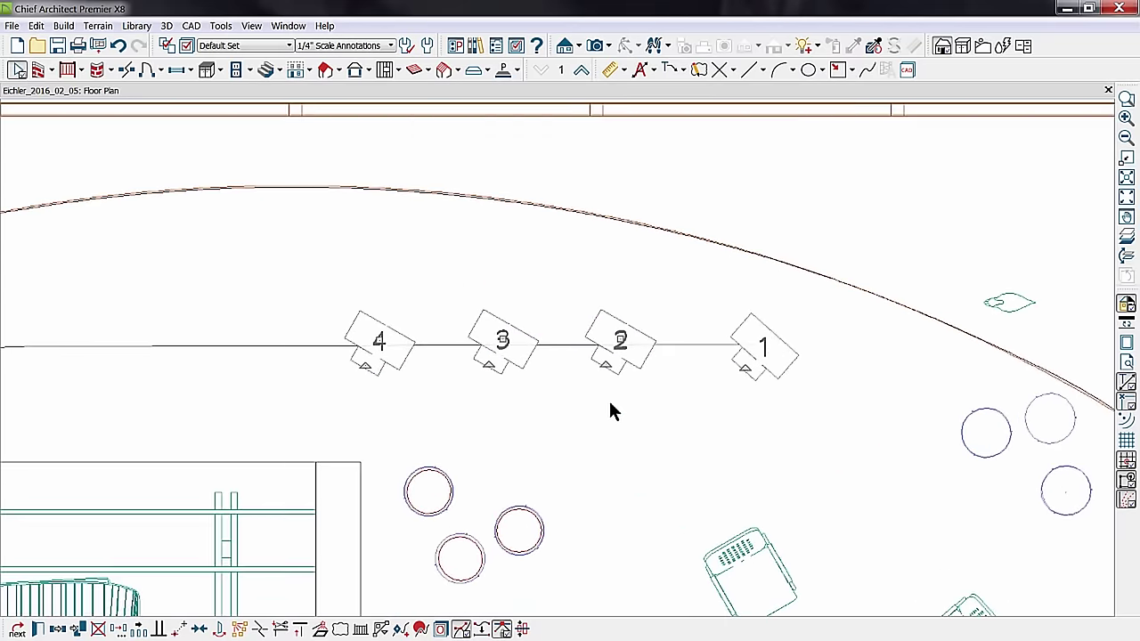
{"action": "scroll", "coordinate": [610, 396], "scroll_direction": "up", "scroll_amount": 1}
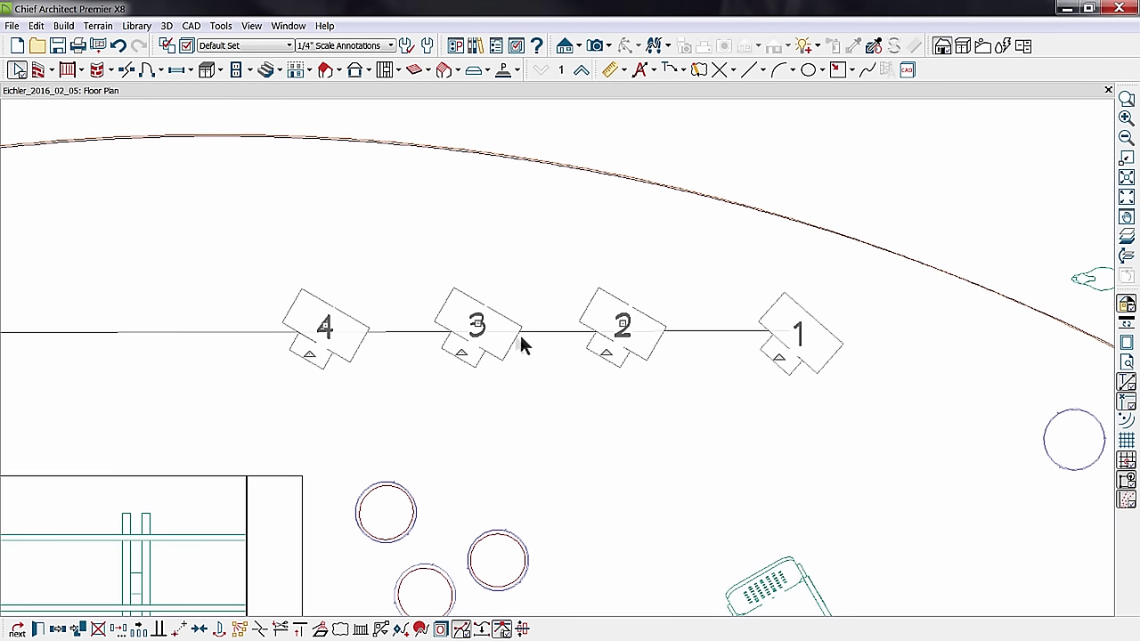
{"action": "double_click", "coordinate": [368, 318]}
{"action": "left_click_drag", "start_coordinate": [661, 156], "coordinate": [556, 180]}
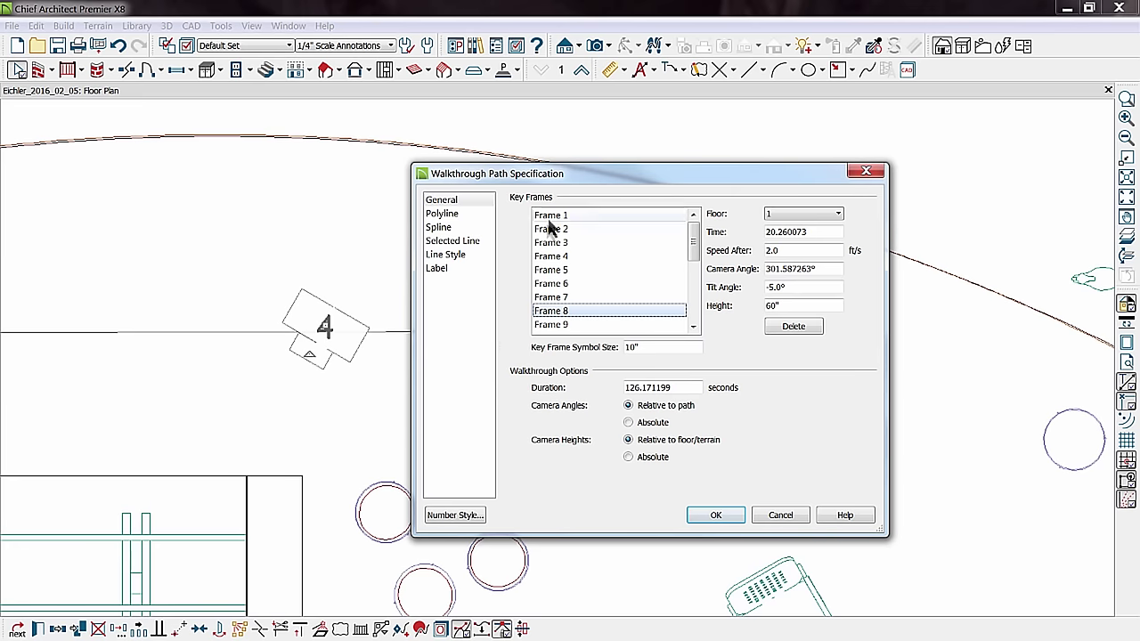
{"action": "left_click", "coordinate": [543, 233]}
{"action": "key", "text": "Down"}
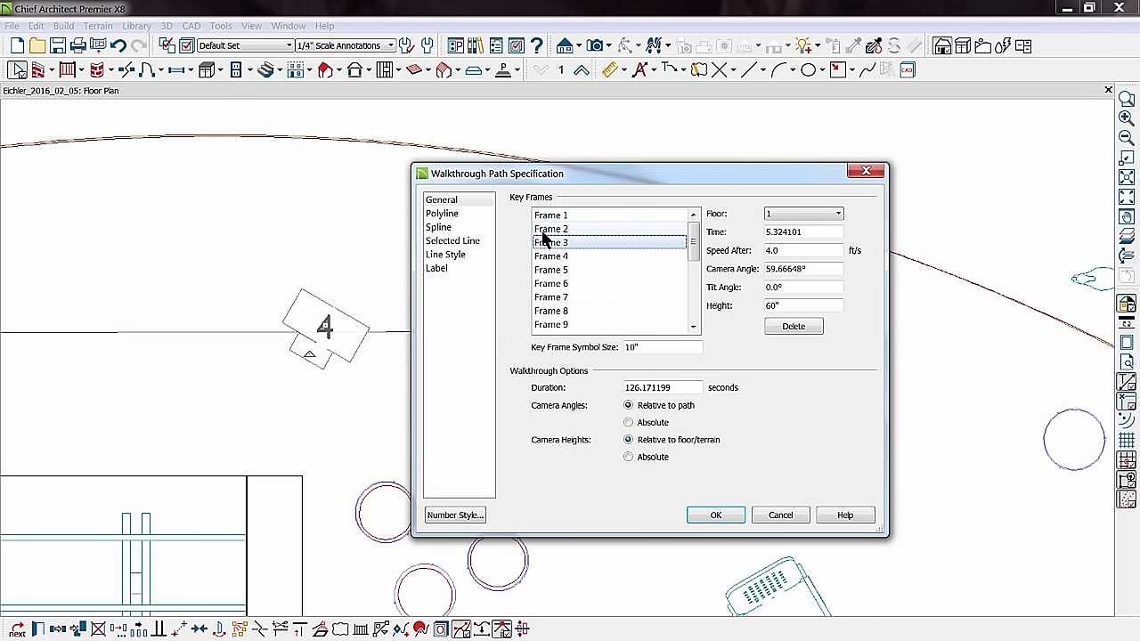
{"action": "key", "text": "Down"}
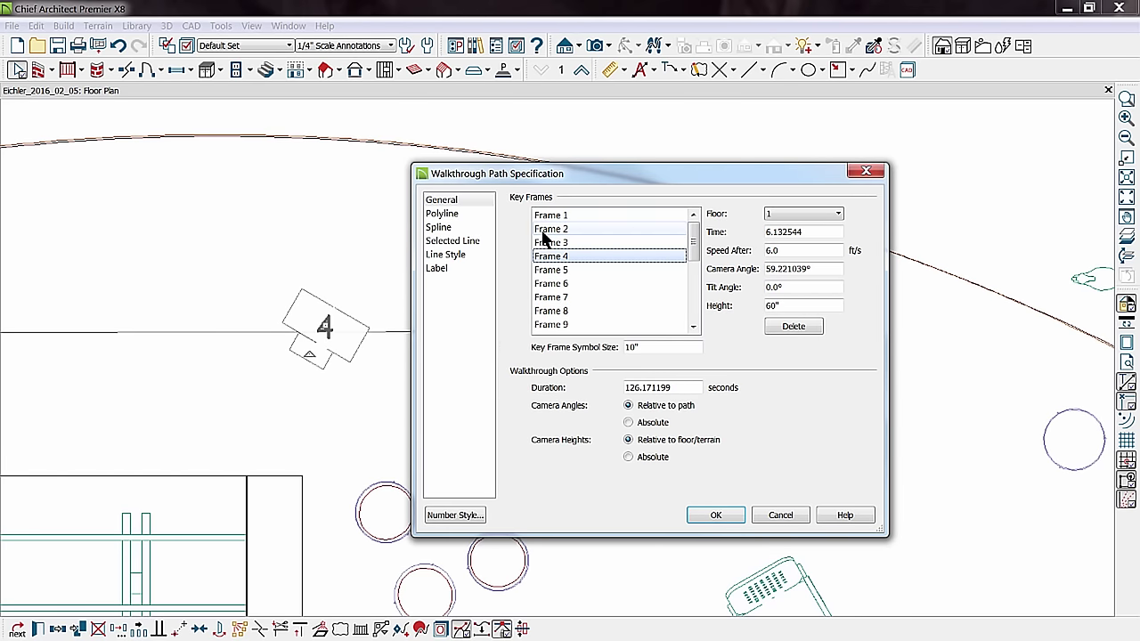
{"action": "key", "text": "Down"}
{"action": "key", "text": "Down"}
{"action": "key", "text": "Down"}
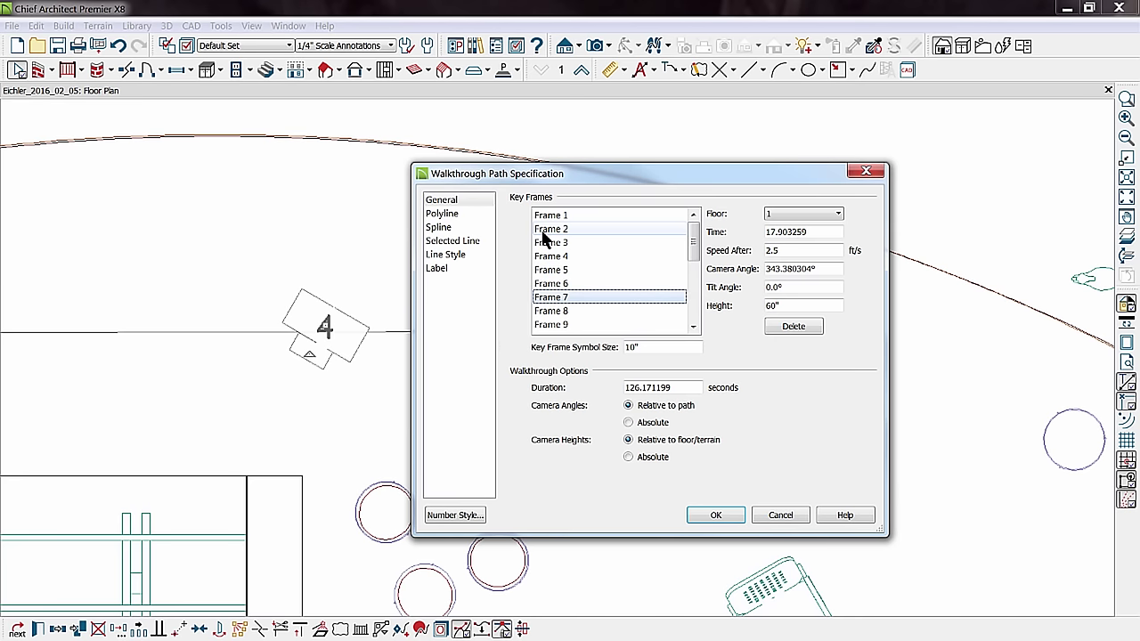
{"action": "key", "text": "Down"}
{"action": "key", "text": "Down"}
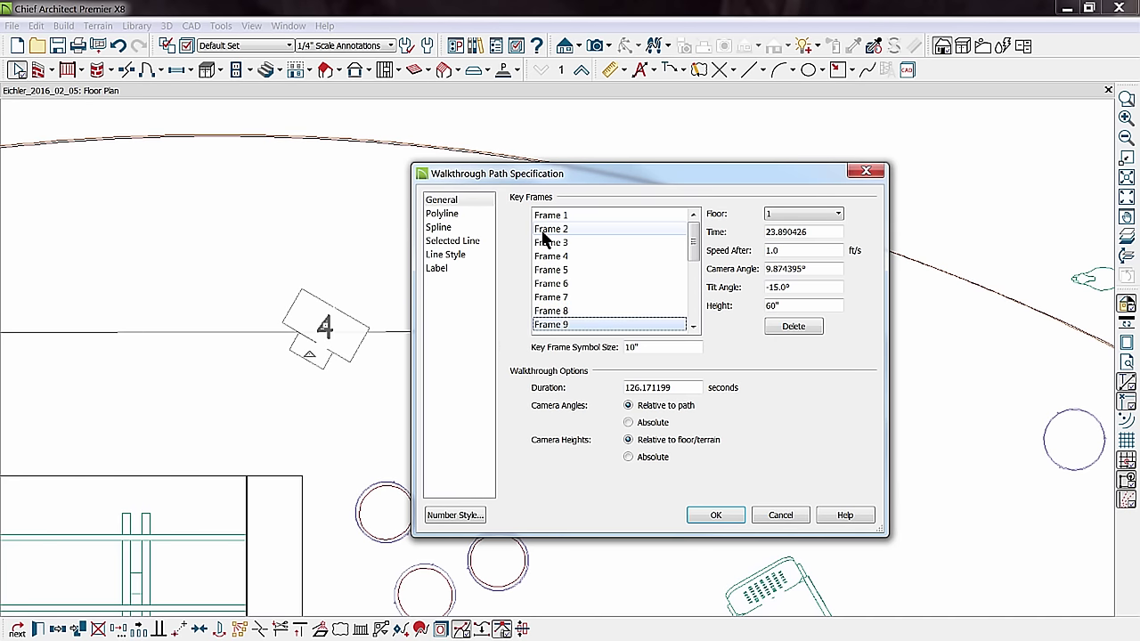
{"action": "left_click", "coordinate": [716, 515]}
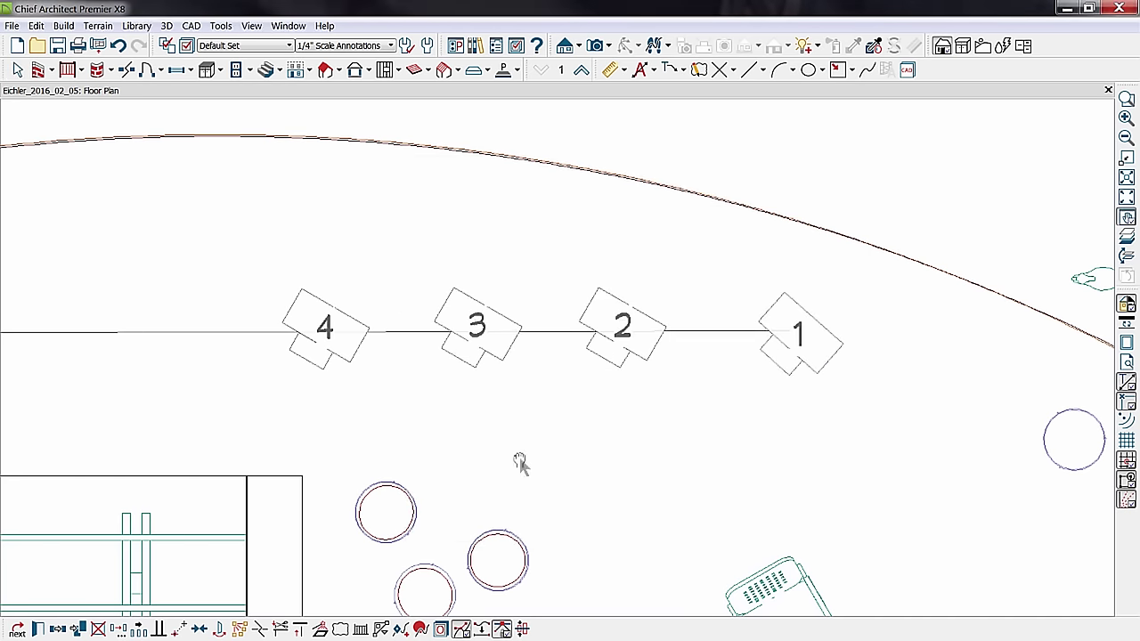
Step: Zoom out to show the deck, fire pit, chairs and key frame 5
{"action": "scroll", "coordinate": [593, 390], "scroll_direction": "down", "scroll_amount": 2}
{"action": "scroll", "coordinate": [603, 384], "scroll_direction": "down", "scroll_amount": 1}
{"action": "scroll", "coordinate": [603, 390], "scroll_direction": "down", "scroll_amount": 2}
{"action": "scroll", "coordinate": [603, 392], "scroll_direction": "down", "scroll_amount": 1}
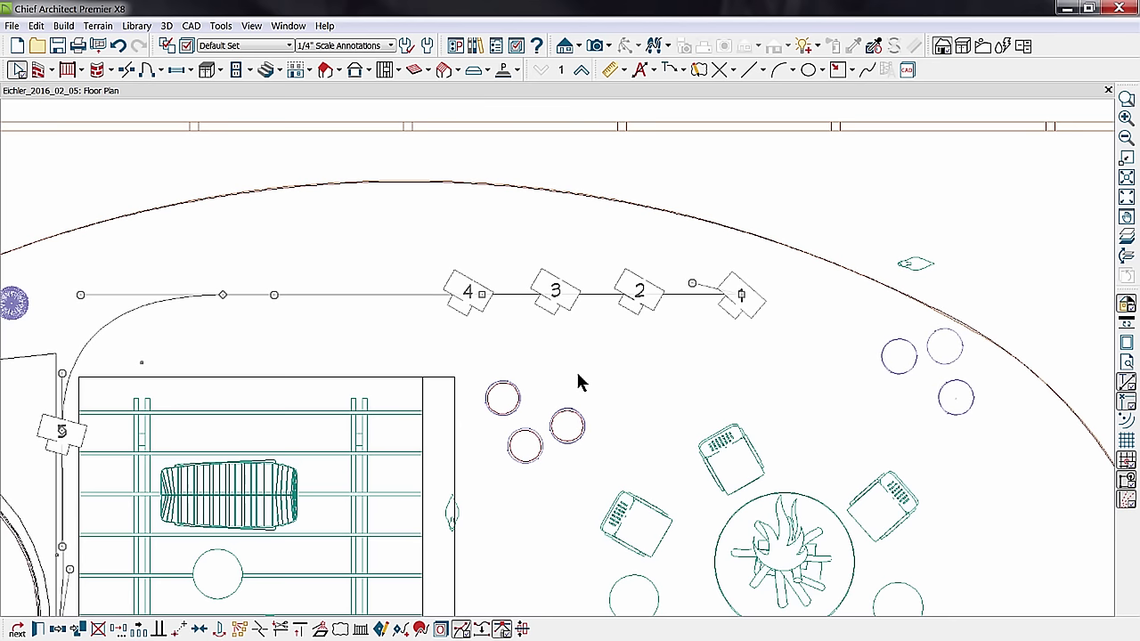
Step: Record the walkthrough to a video file named 'Render Example'
{"action": "left_click", "coordinate": [419, 631]}
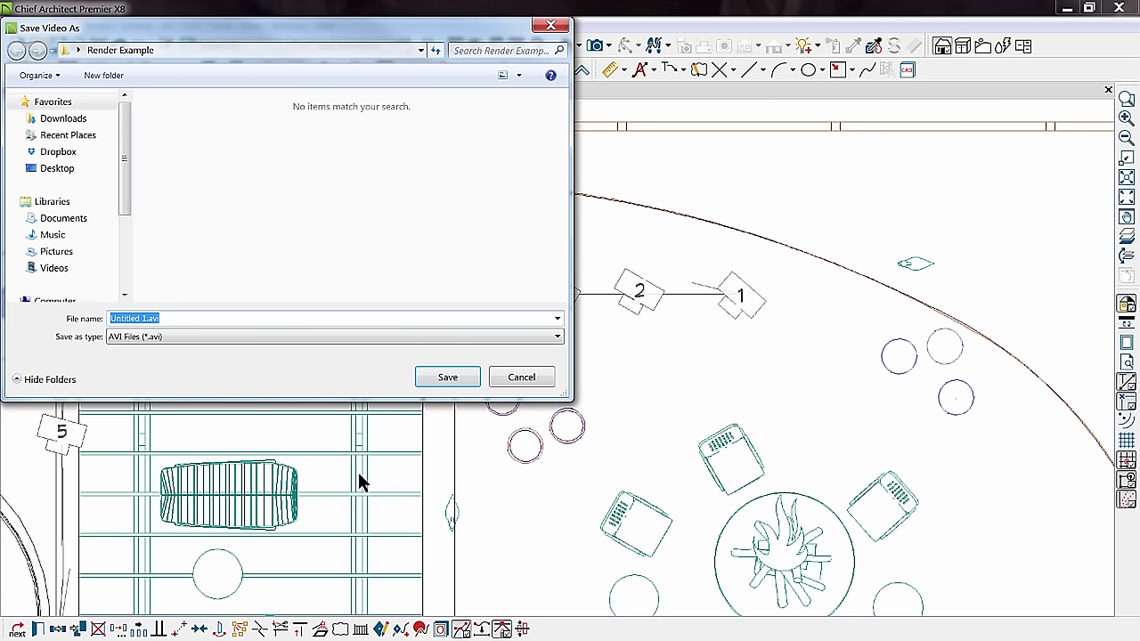
{"action": "type", "text": "Render "}
{"action": "type", "text": "Example"}
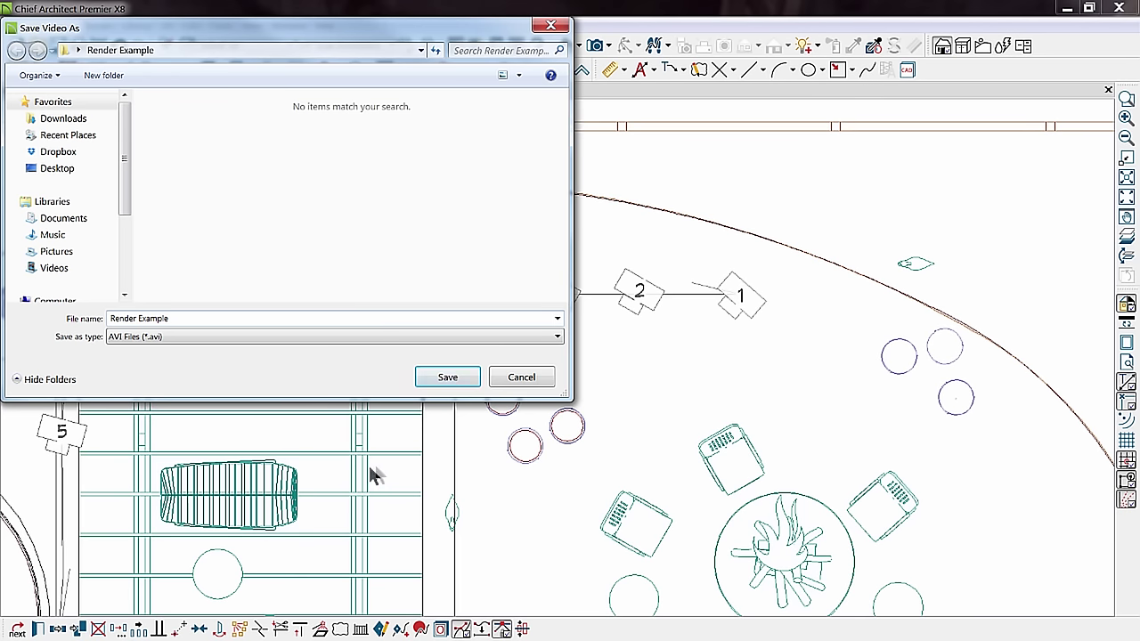
{"action": "left_click", "coordinate": [453, 381]}
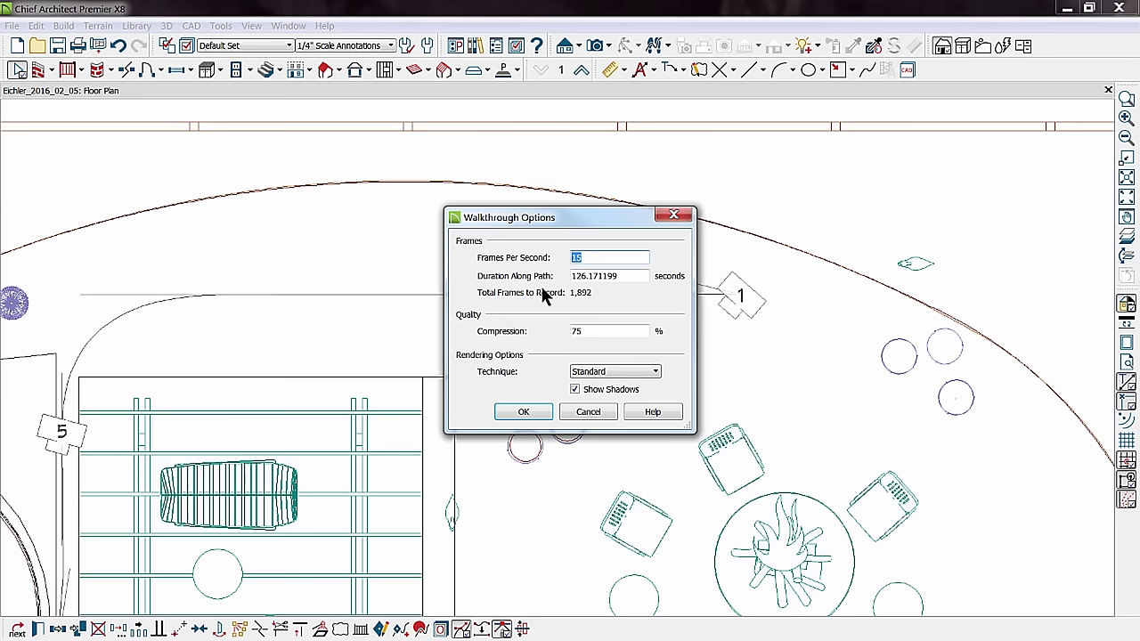
Step: Render the walkthrough with the Vector View technique and shadows turned off
{"action": "left_click", "coordinate": [586, 373]}
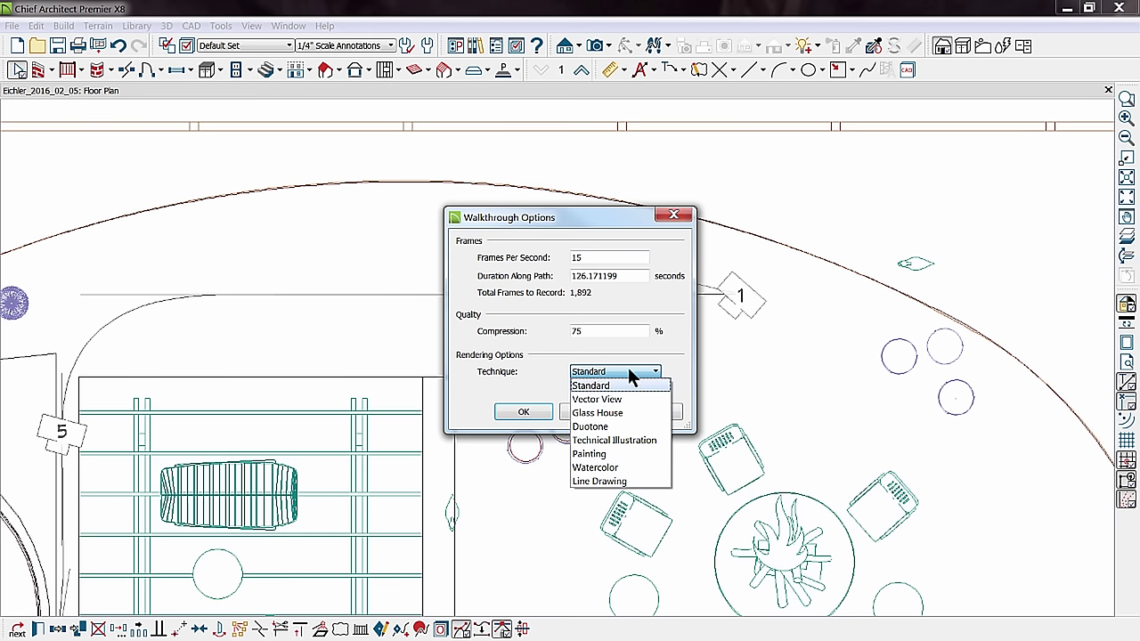
{"action": "left_click", "coordinate": [606, 400]}
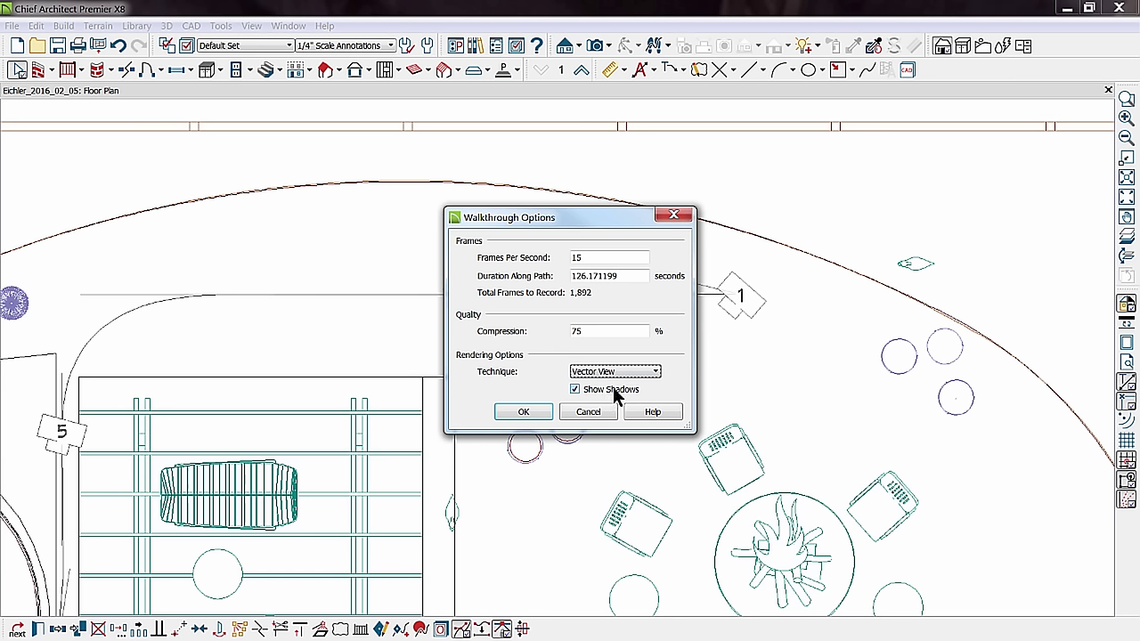
{"action": "left_click", "coordinate": [612, 392]}
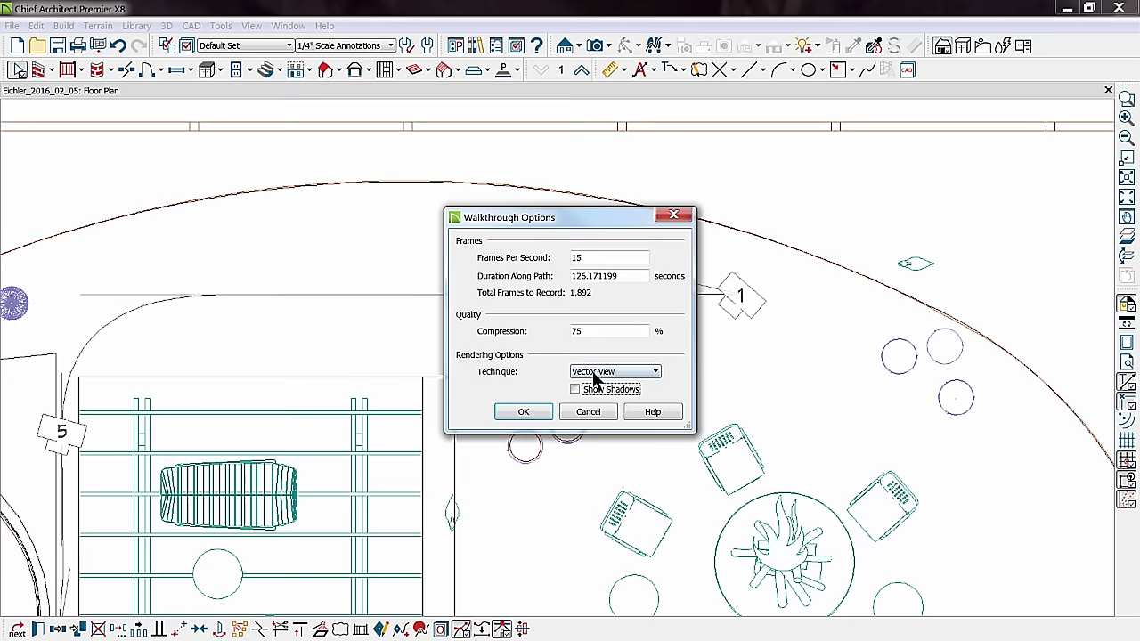
{"action": "left_click", "coordinate": [525, 411]}
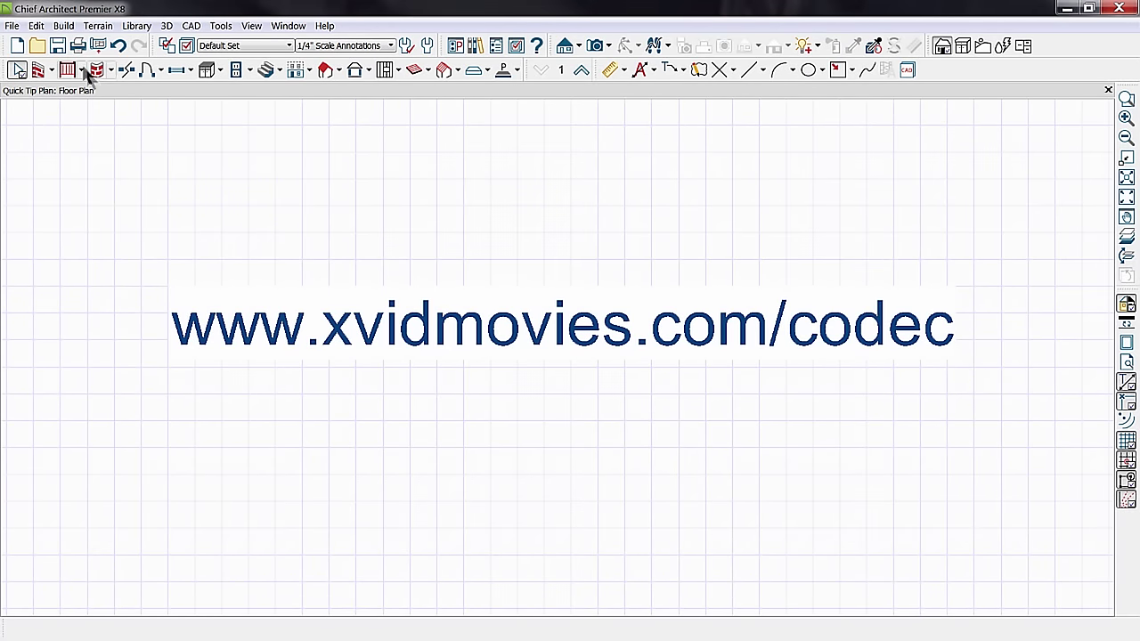
{"action": "left_click", "coordinate": [37, 25]}
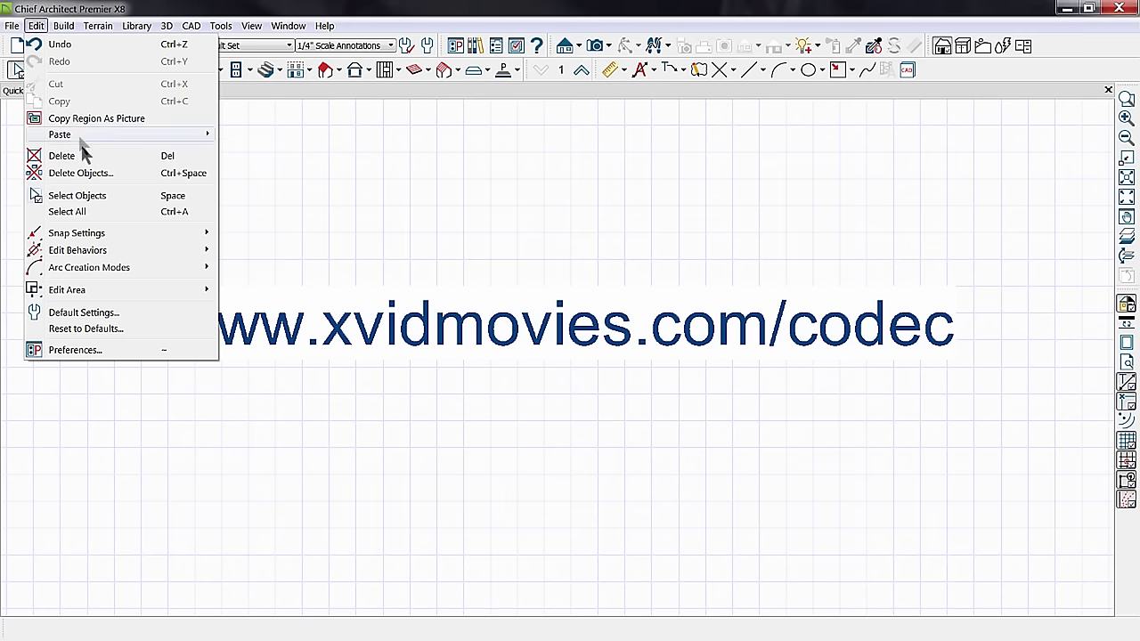
{"action": "left_click", "coordinate": [74, 350]}
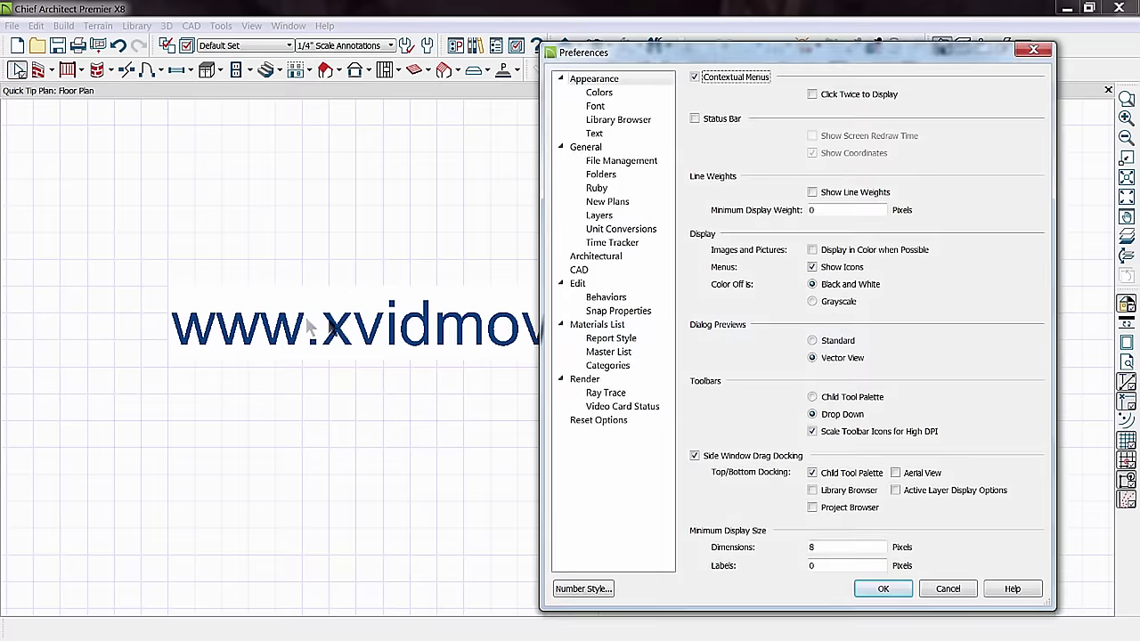
{"action": "left_click", "coordinate": [577, 380]}
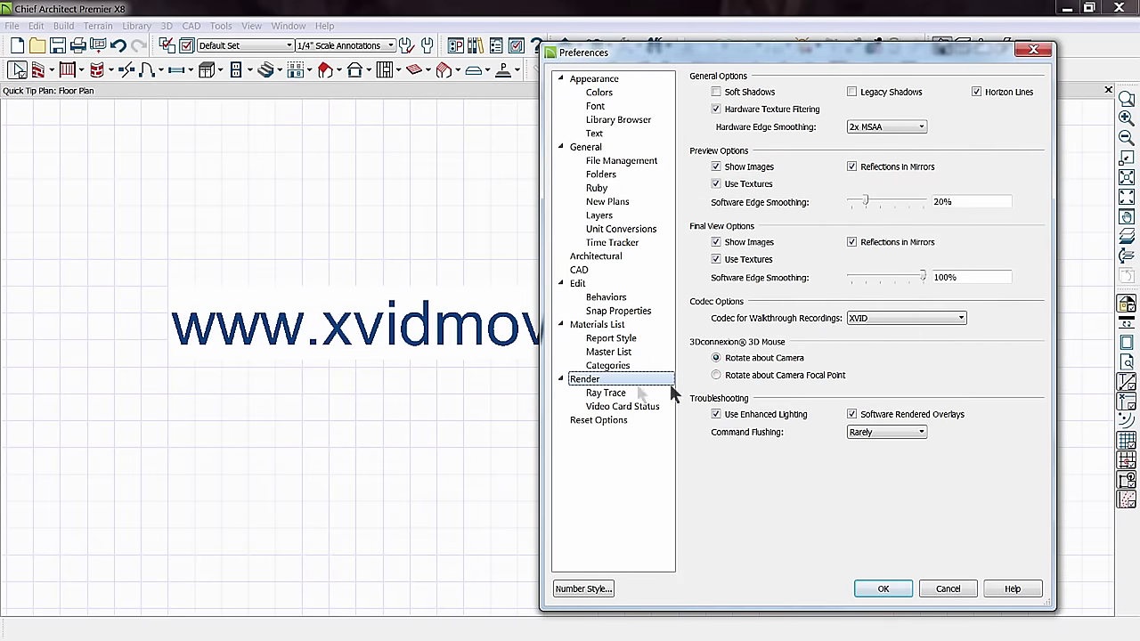
{"action": "left_click", "coordinate": [880, 322]}
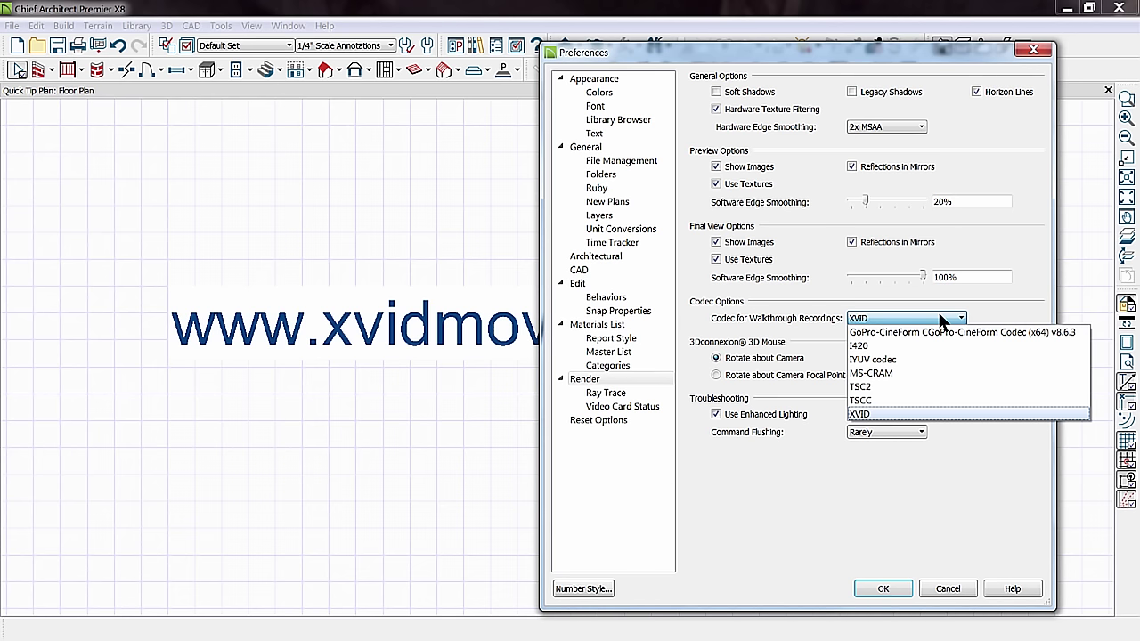
{"action": "left_click", "coordinate": [882, 409]}
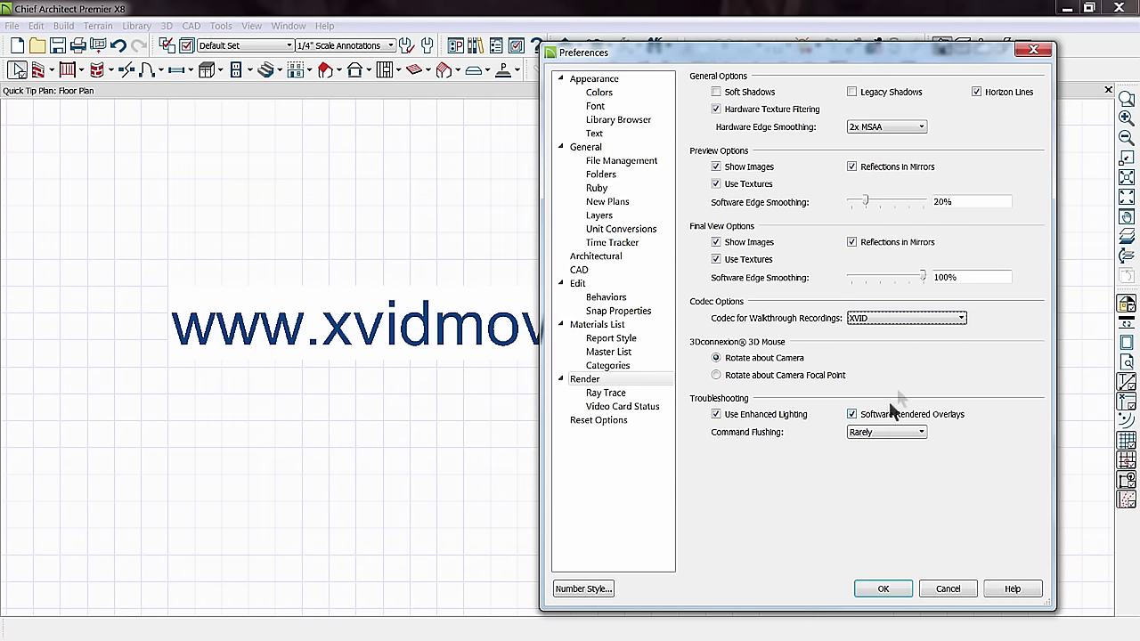
{"action": "left_click", "coordinate": [883, 589]}
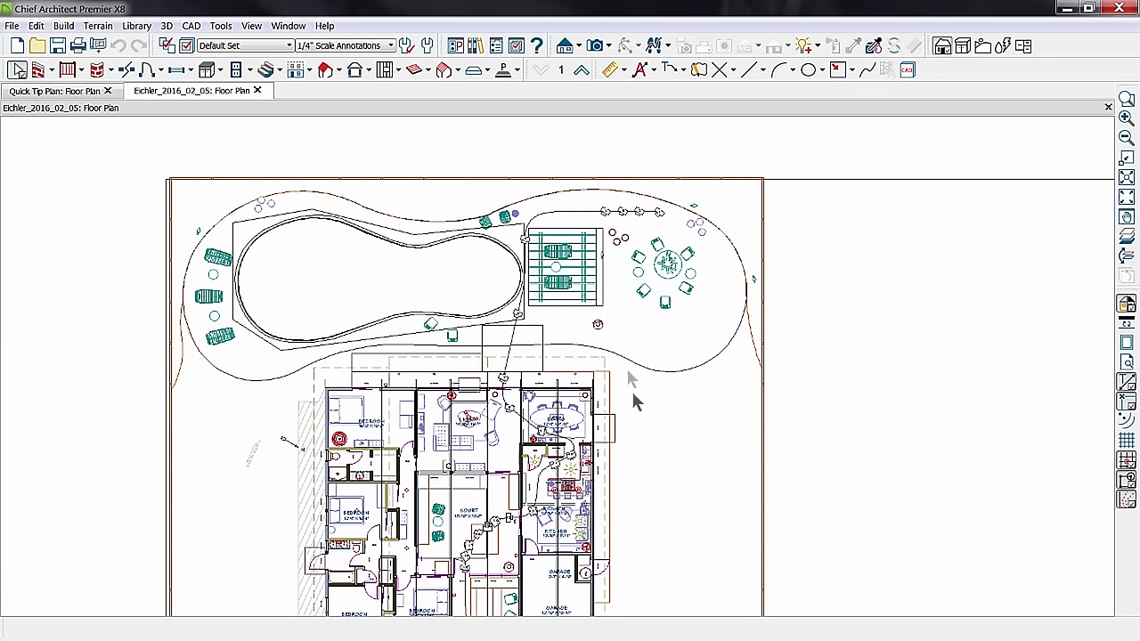
Step: Select the walkthrough path on the Eichler_2016_02_05 floor plan
{"action": "left_click", "coordinate": [573, 219]}
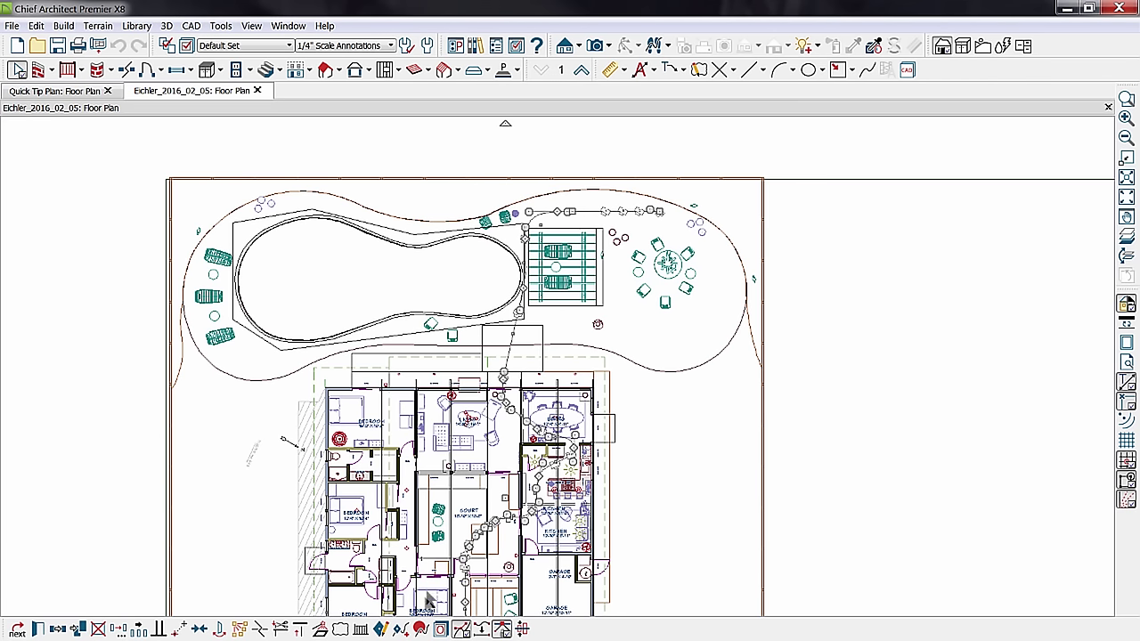
Step: Record a new walkthrough video named '60FPS Example' at 60 frames per second
{"action": "left_click", "coordinate": [420, 630]}
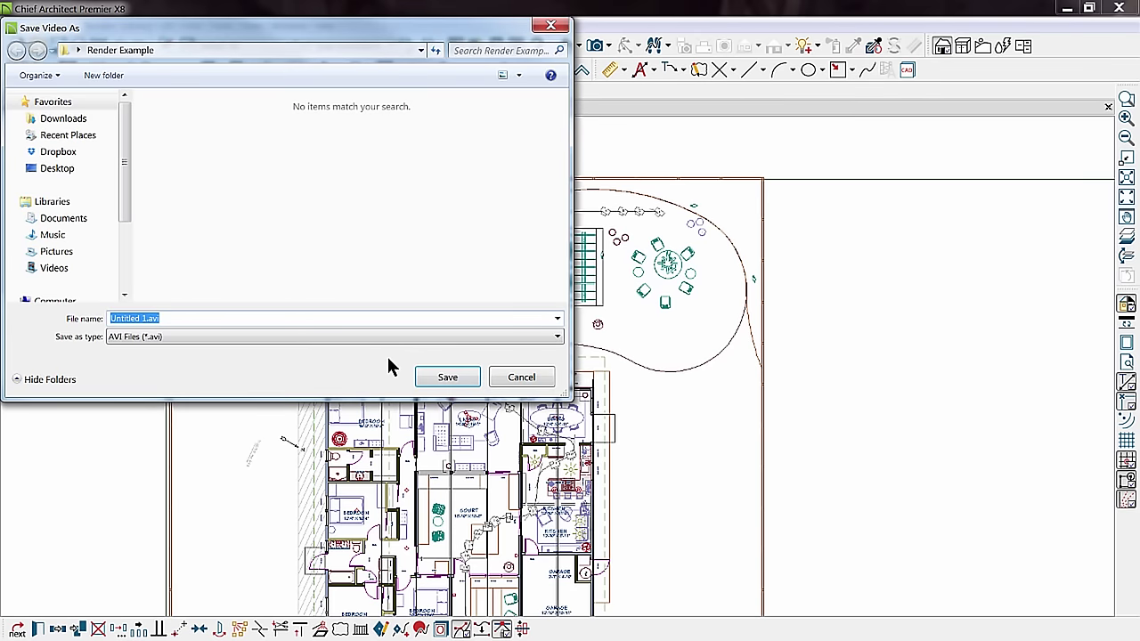
{"action": "type", "text": "60"}
{"action": "type", "text": "FPS Ex"}
{"action": "type", "text": "ample"}
{"action": "key", "text": "Return"}
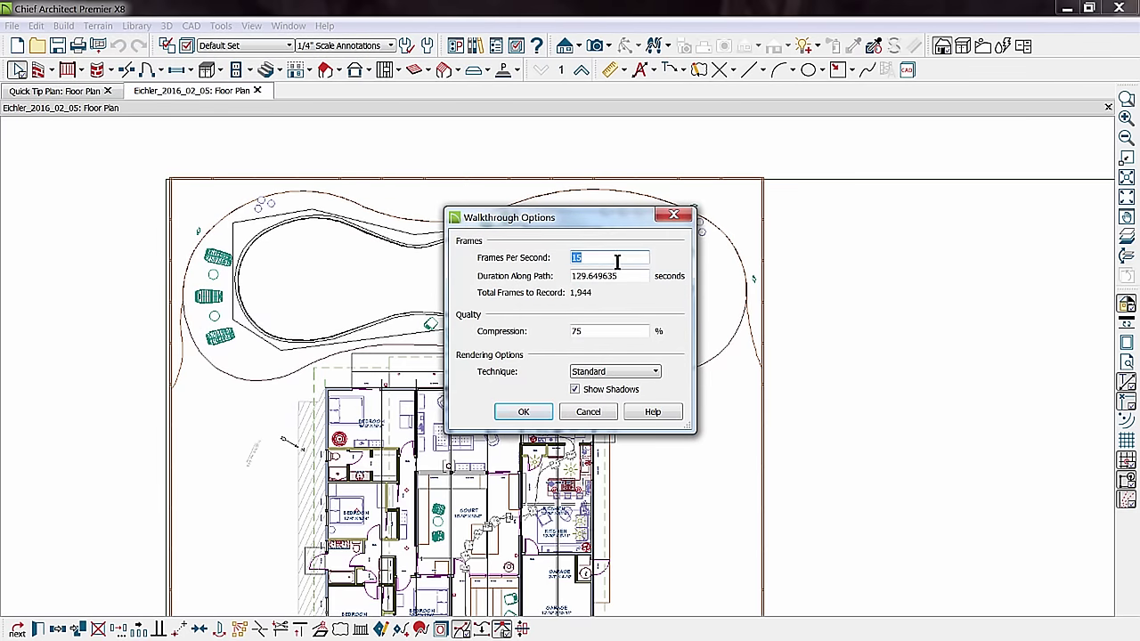
{"action": "type", "text": "60"}
{"action": "left_click", "coordinate": [523, 412]}
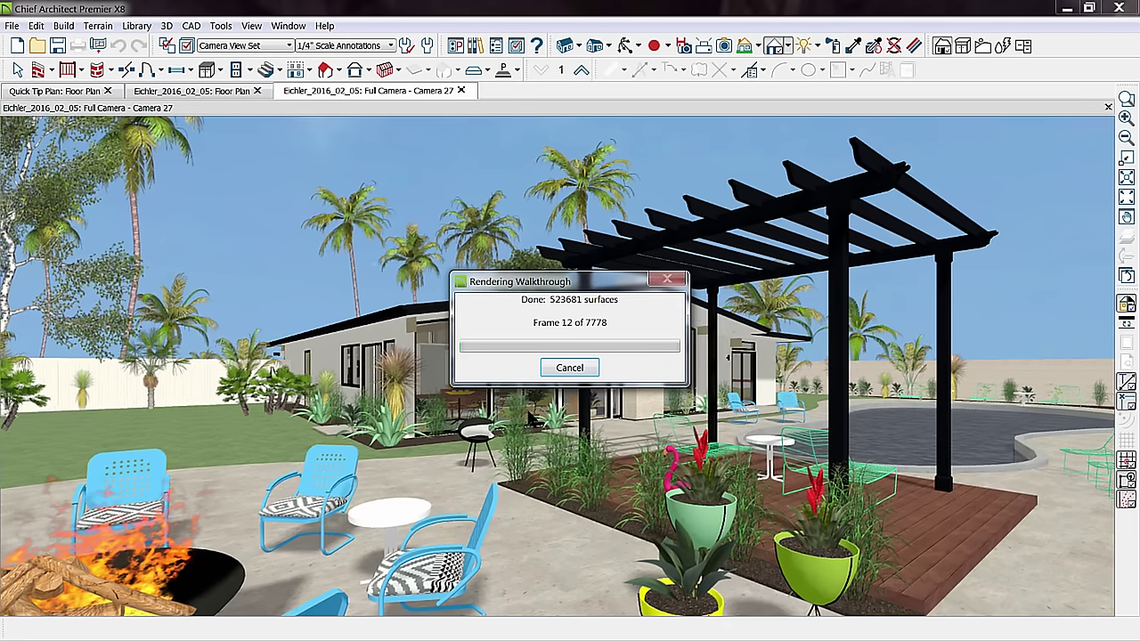